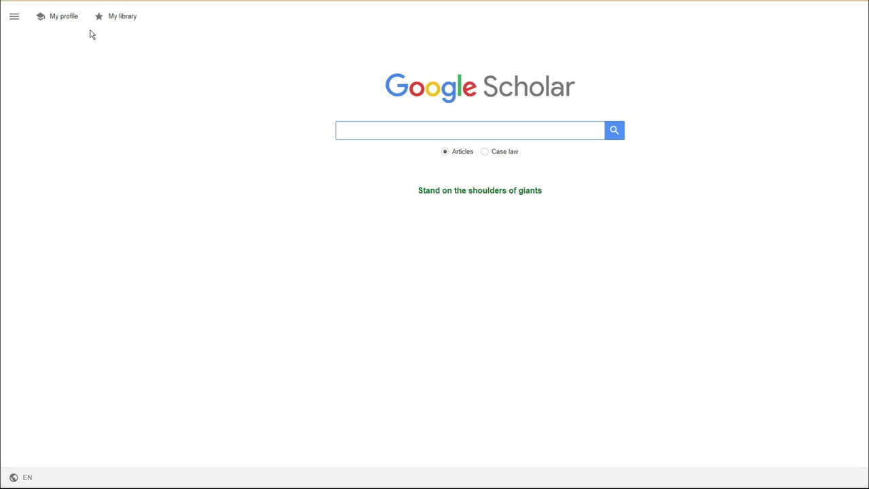
# Search Google Scholar for articles on "coaching effectiveness"
pyautogui.write('coaching effectiveness')
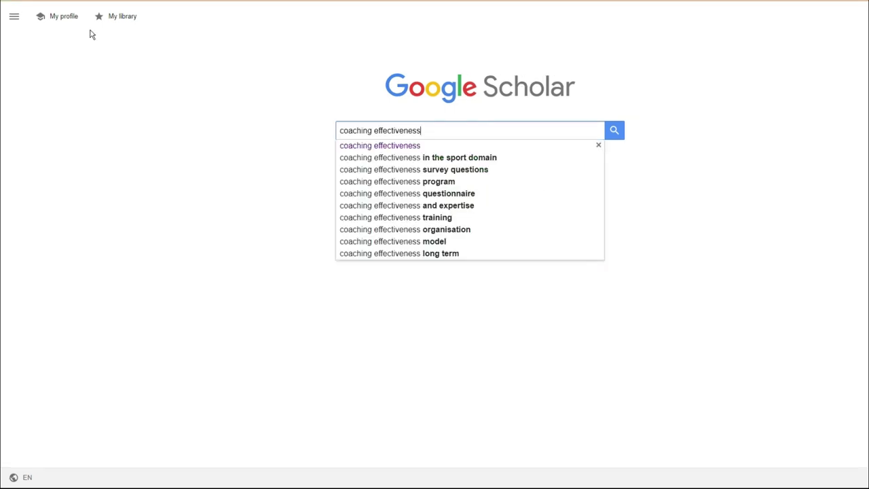
pyautogui.press('Return')
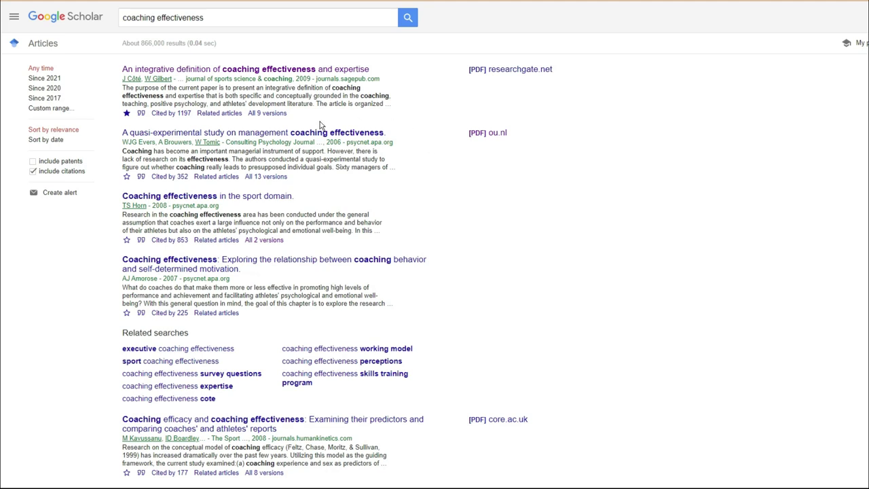
# Display the citation formats for the first result, "An integrative definition of coaching effectiveness and expertise", and close them
pyautogui.click(126, 114)
pyautogui.hscroll(2, 442, 115)
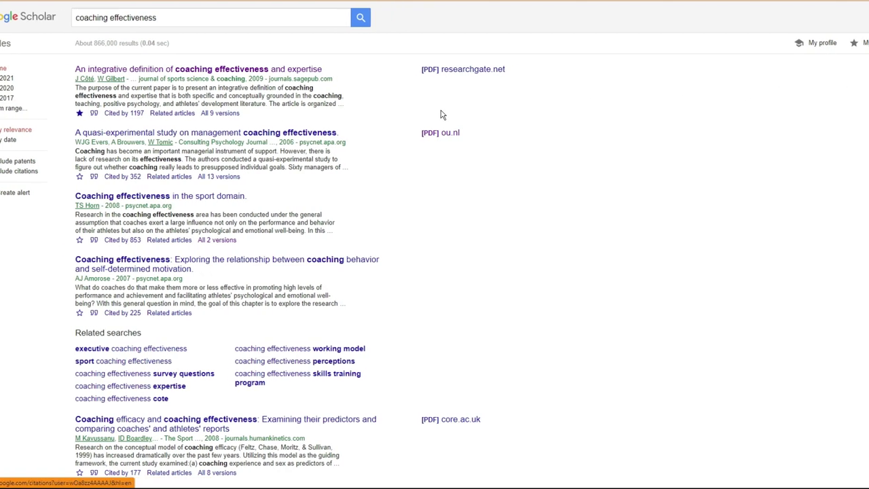
pyautogui.click(93, 112)
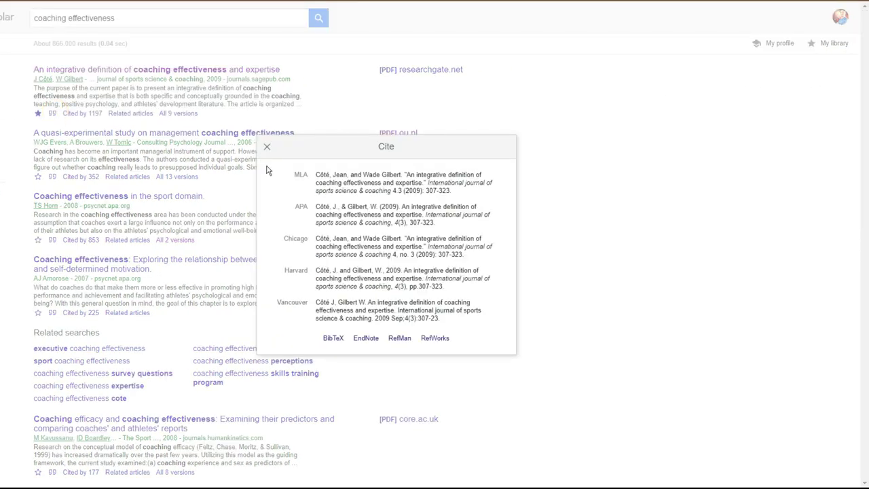
pyautogui.click(549, 286)
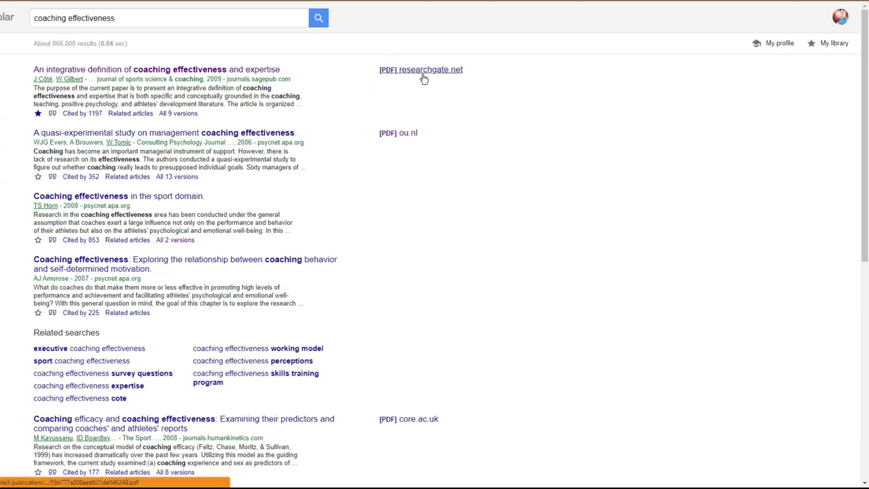
# Open the first result's article page and browse the papers under its keyword "Conceptual Models of Coaching" in a new tab
pyautogui.click(173, 77)
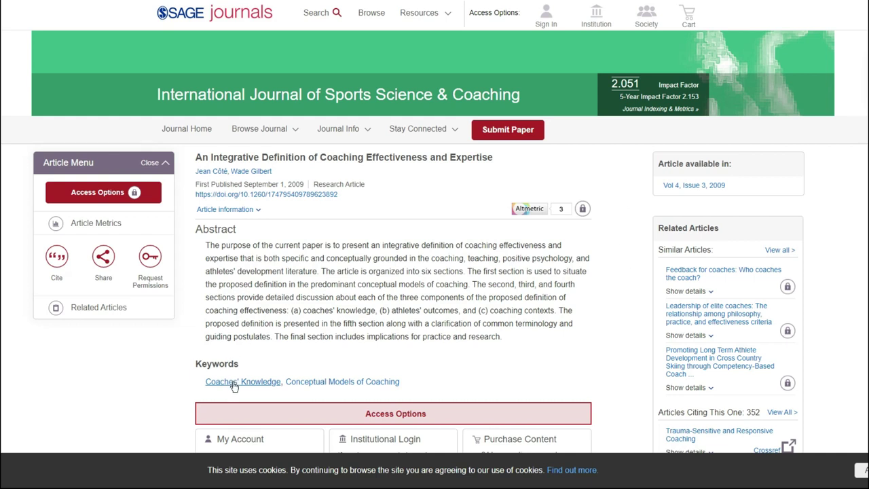
pyautogui.rightClick(333, 387)
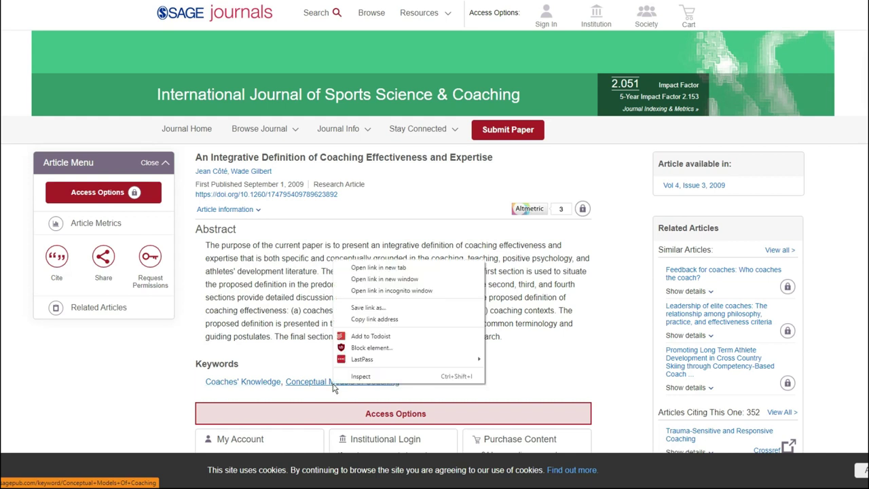
pyautogui.click(370, 271)
pyautogui.hotkey('ctrl', 'Tab')
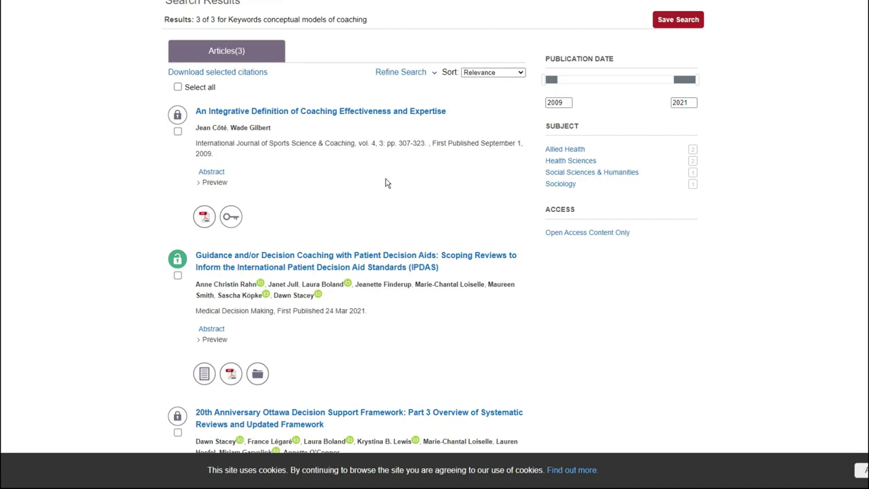
pyautogui.scroll(-5, 385, 183)
pyautogui.scroll(6, 385, 183)
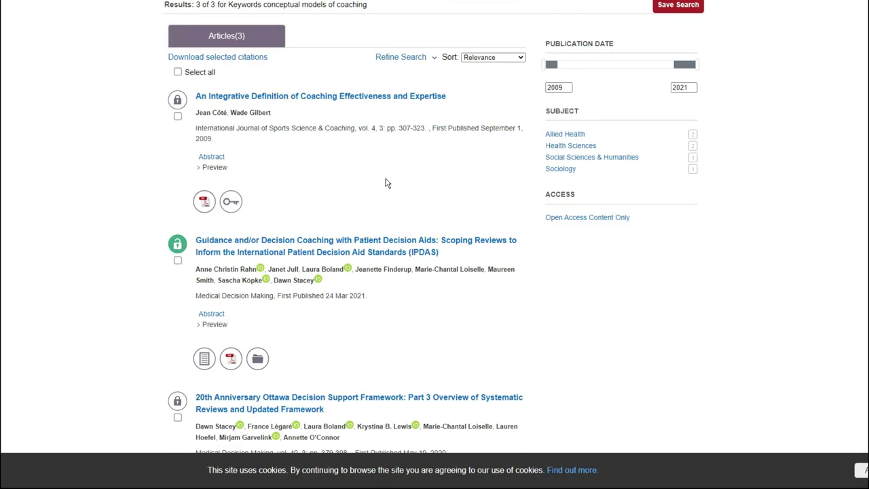
# Return to the Scholar results and look through the papers that cite "An integrative definition of coaching effectiveness and expertise"
pyautogui.hotkey('ctrl', 'shift', 'Tab')
pyautogui.hotkey('ctrl', 'shift', 'Tab')
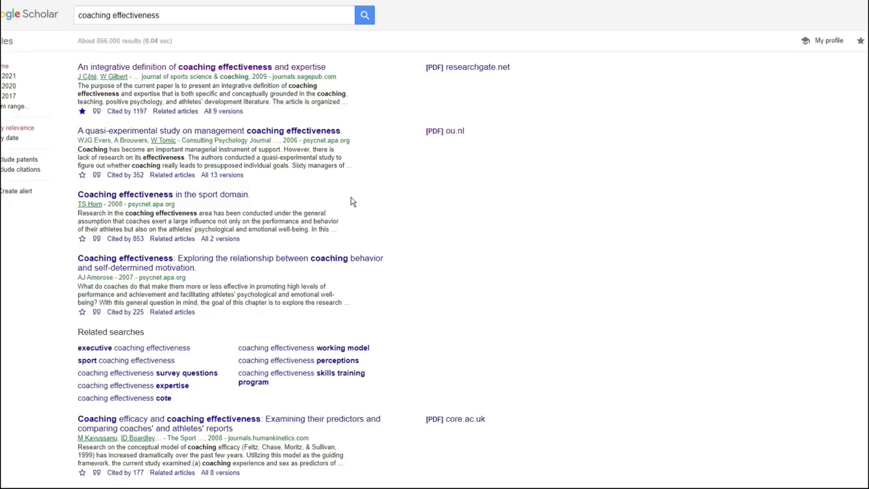
pyautogui.click(126, 112)
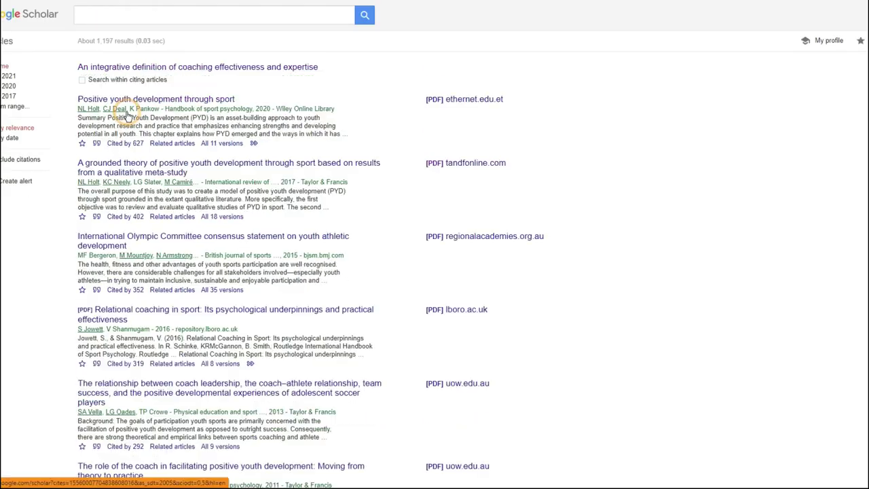
pyautogui.scroll(-5, 396, 178)
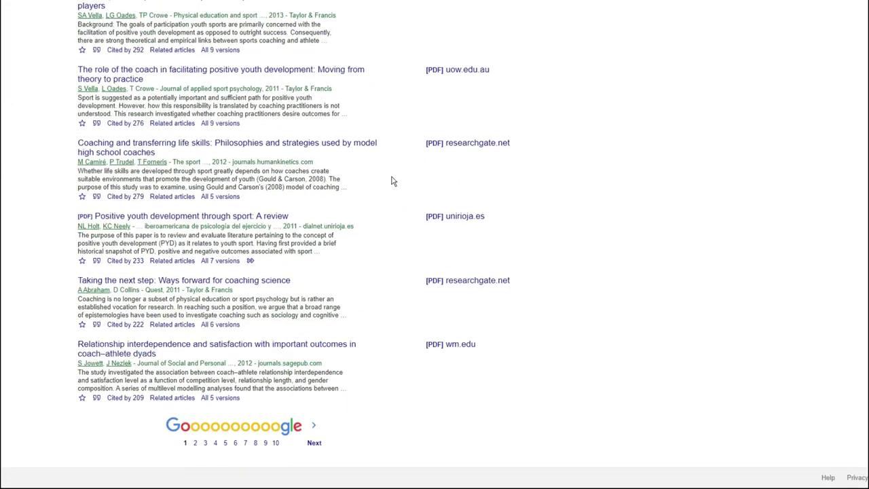
pyautogui.scroll(5, 392, 180)
pyautogui.hotkey('alt', 'Left')
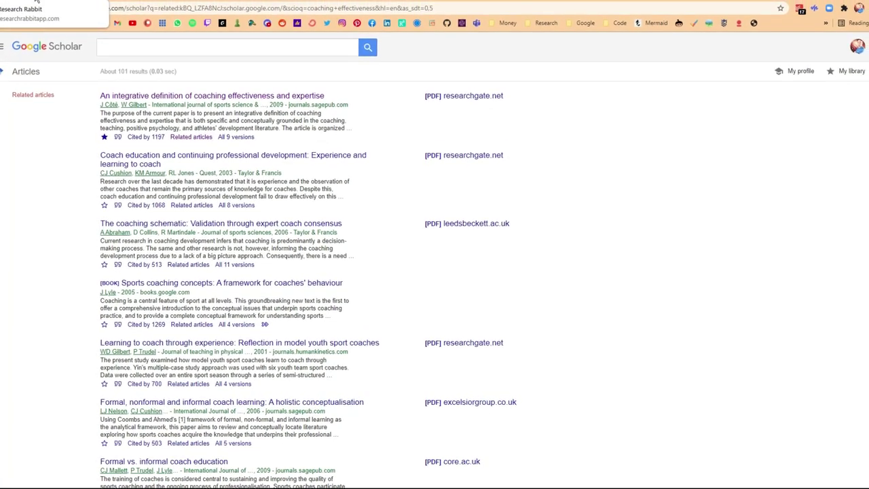
# Switch to Research Rabbit and open the Sports Coaching collection
pyautogui.click(40, 1)
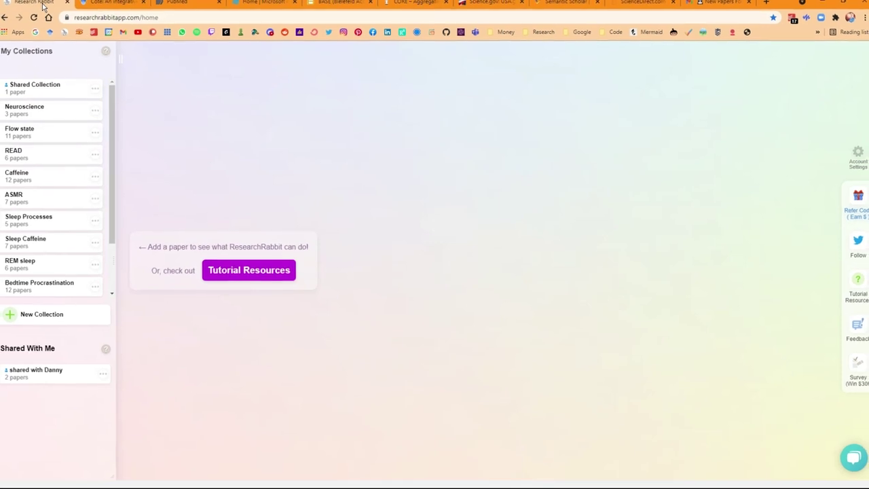
pyautogui.scroll(-1, 48, 279)
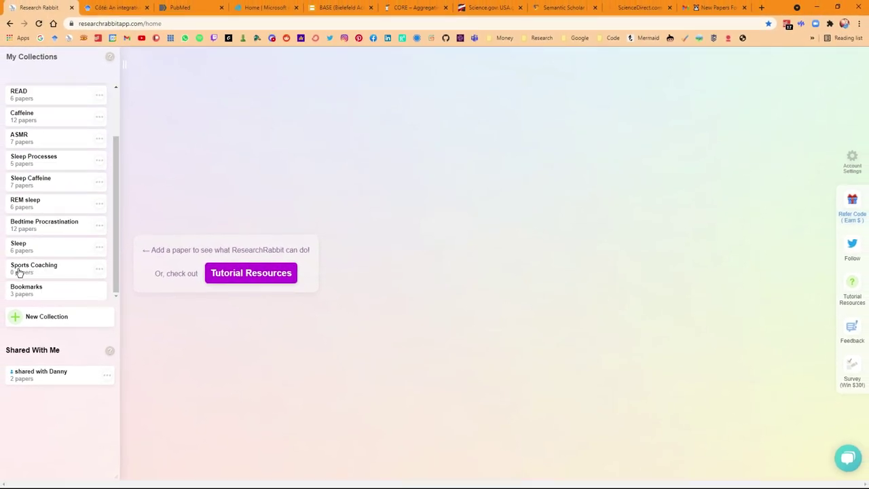
pyautogui.click(54, 275)
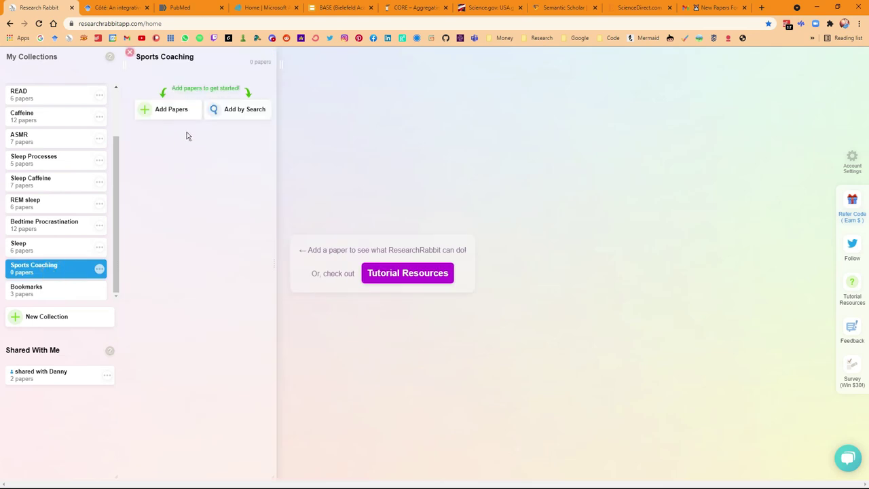
# Find "An integrative definition of coaching effectiveness and expertise" by paper title and add it to the Sports Coaching collection
pyautogui.click(237, 118)
pyautogui.click(317, 106)
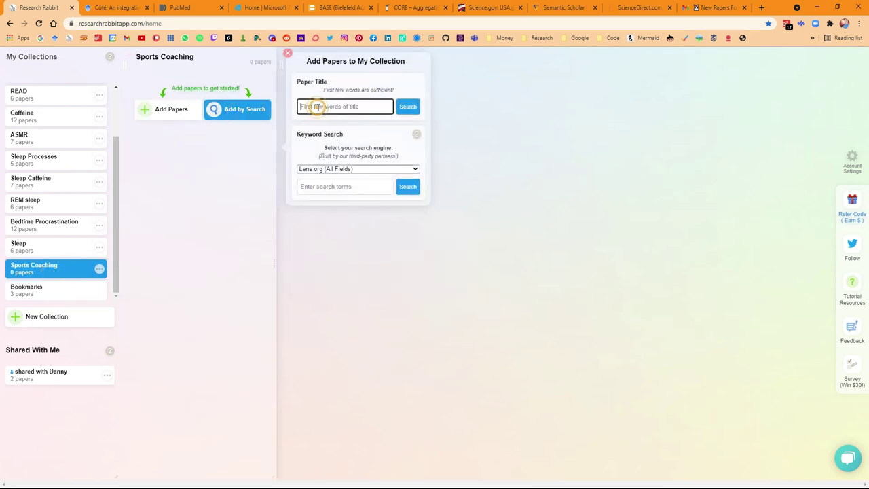
pyautogui.write('An integrative definition of coaching effectiveness and expertise')
pyautogui.press('Return')
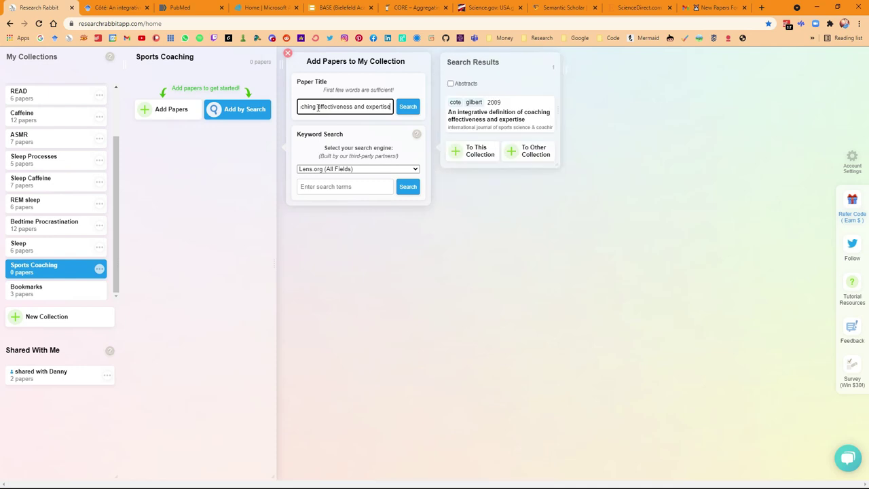
pyautogui.click(521, 110)
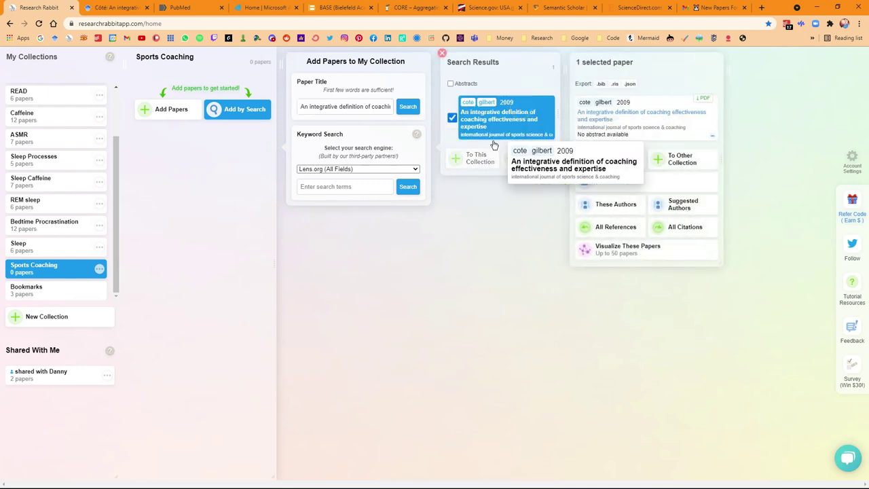
pyautogui.click(601, 160)
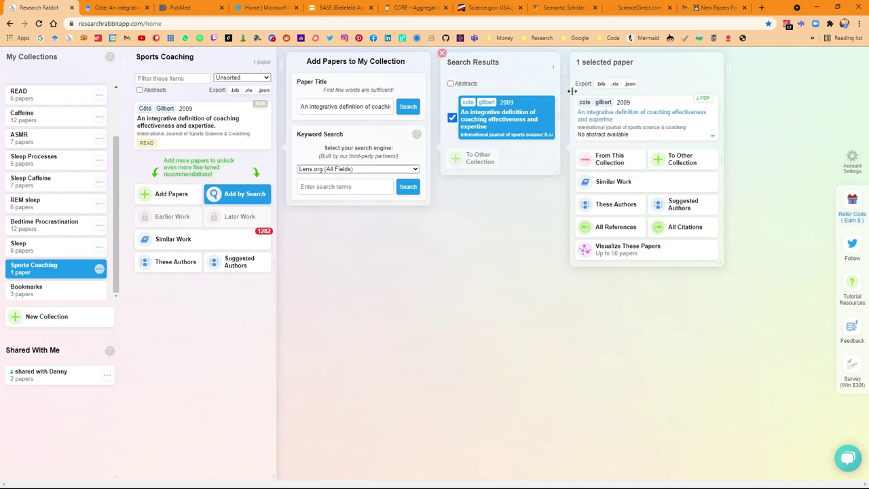
# Show work similar to the added paper and open "Relationship interdependence and satisfaction with important outcomes in coach–athlete dyads" from the network graph
pyautogui.click(639, 185)
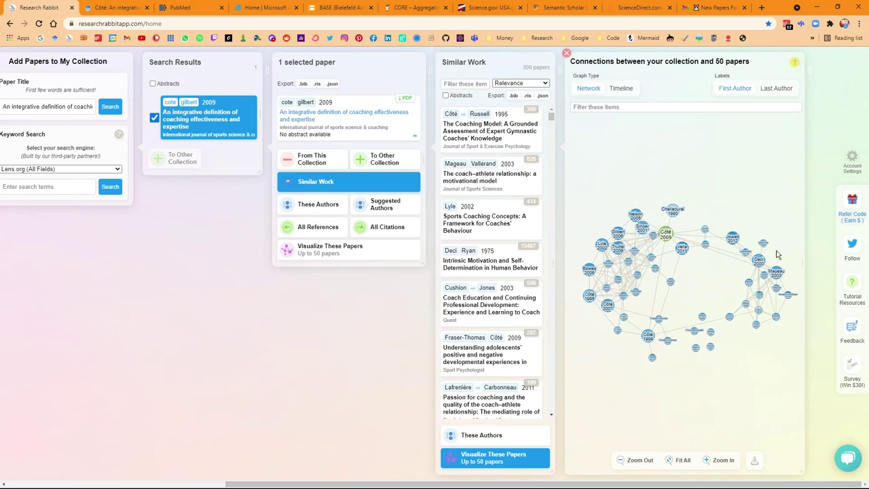
pyautogui.moveTo(733, 244)
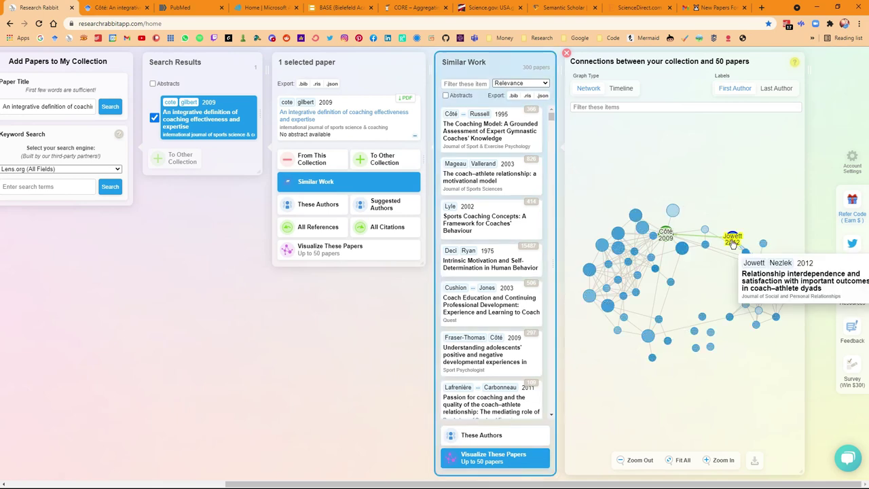
pyautogui.click(733, 243)
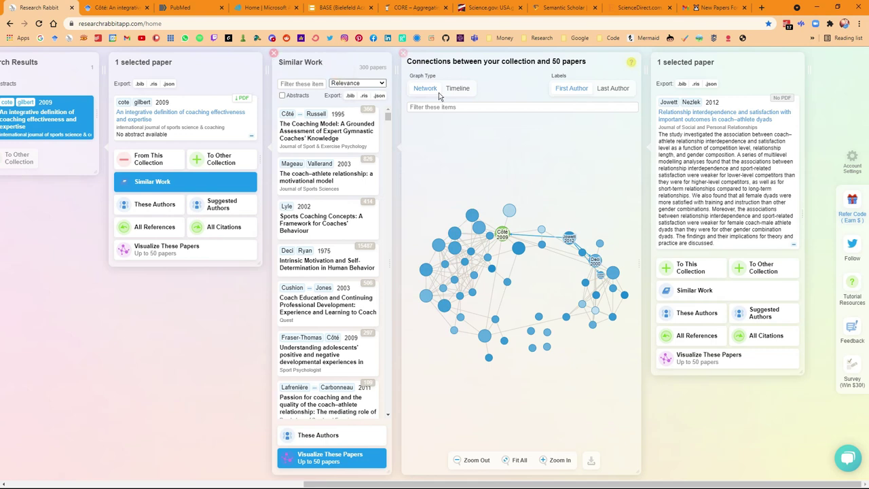
# Display the similar-work graph as a timeline and inspect its most recent papers
pyautogui.click(461, 88)
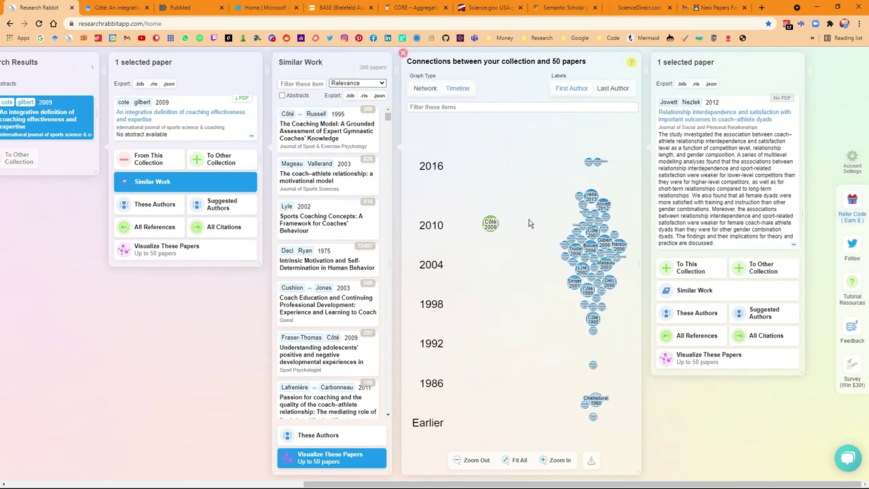
pyautogui.scroll(5, 536, 217)
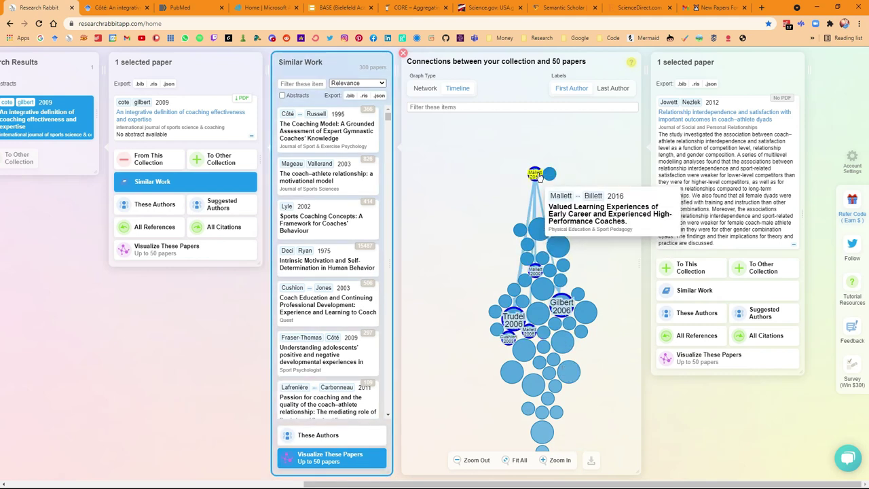
# List all references of "An integrative definition of coaching effectiveness and expertise" and look through them
pyautogui.click(155, 228)
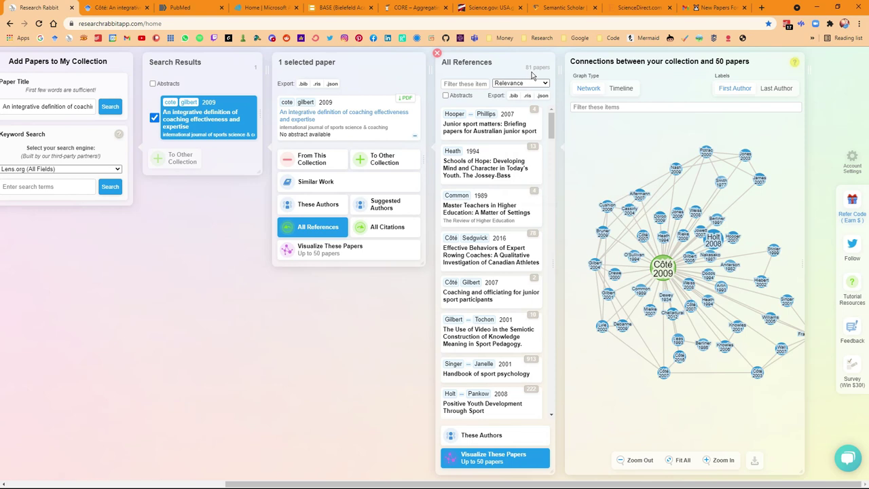
pyautogui.scroll(-5, 508, 165)
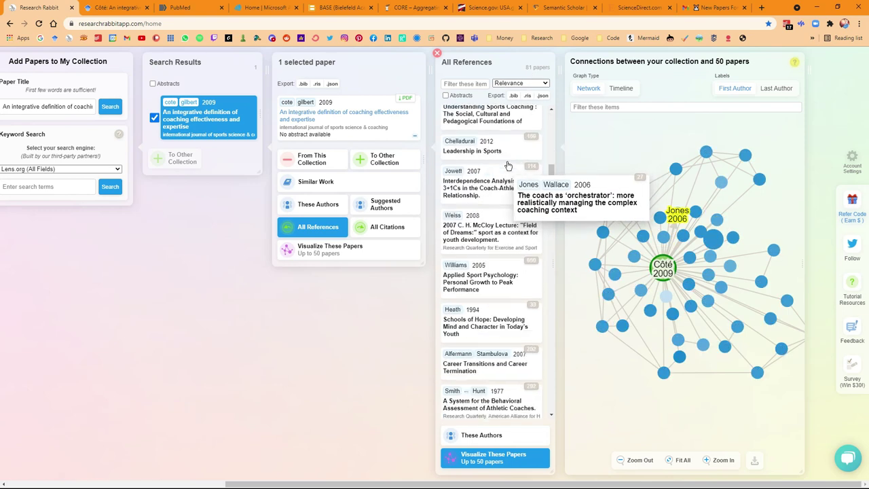
pyautogui.scroll(5, 508, 165)
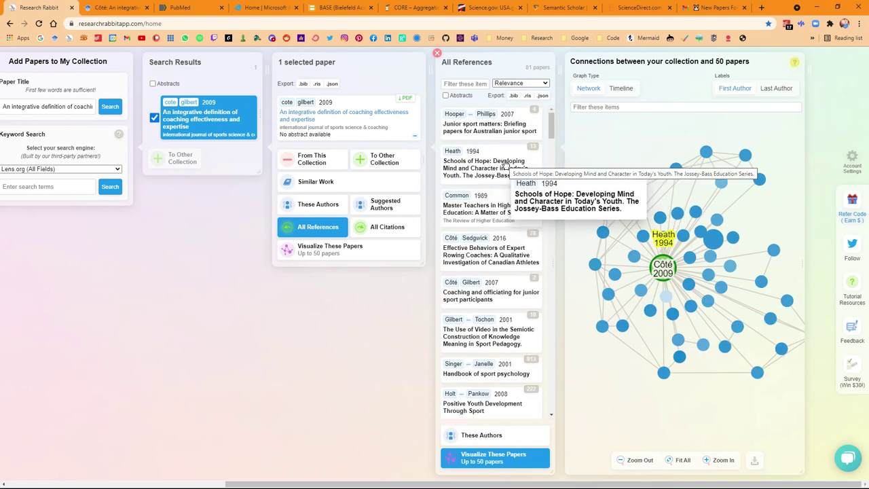
# Open the 2008 paper "Positive Youth Development Through Sport" from the reference network and list all its references
pyautogui.click(713, 241)
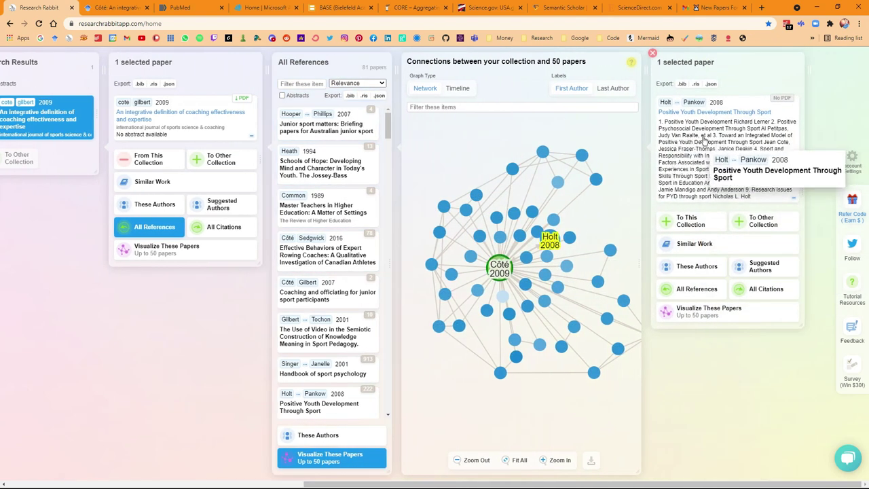
pyautogui.click(690, 291)
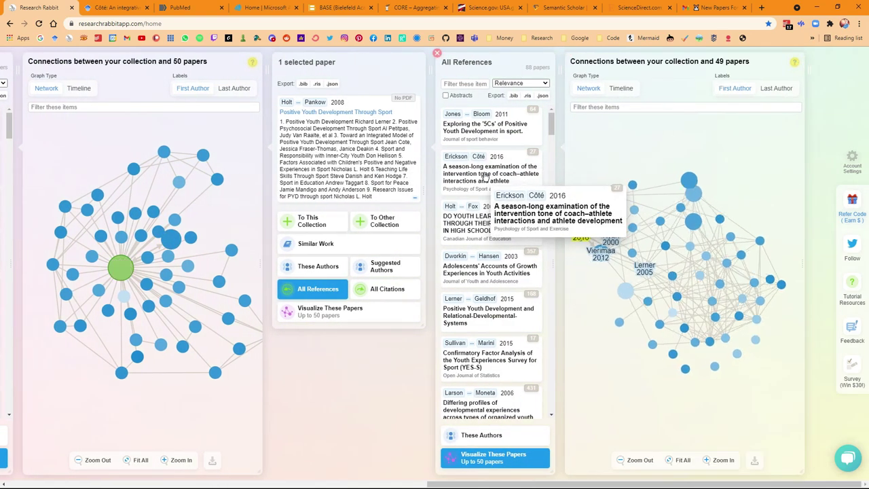
# Select the 2016 paper "A season-long examination of the intervention tone of coach–athlete interactions" from those references and list all its citations
pyautogui.click(489, 171)
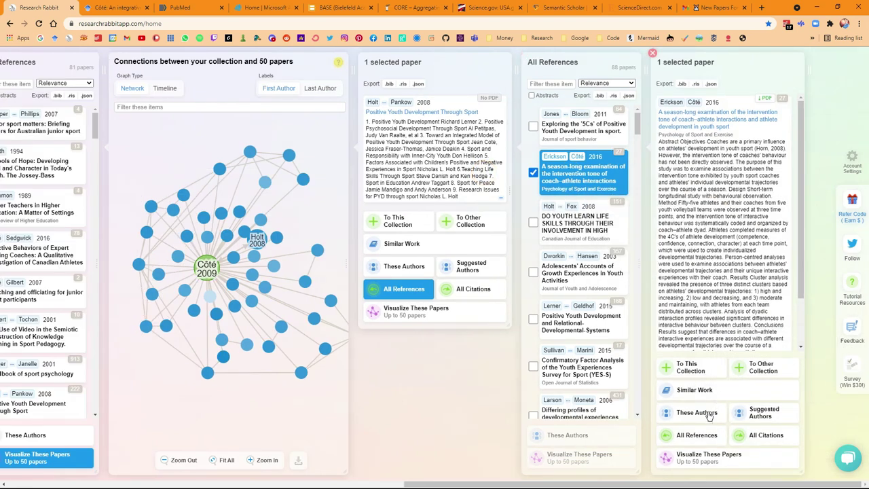
pyautogui.click(765, 436)
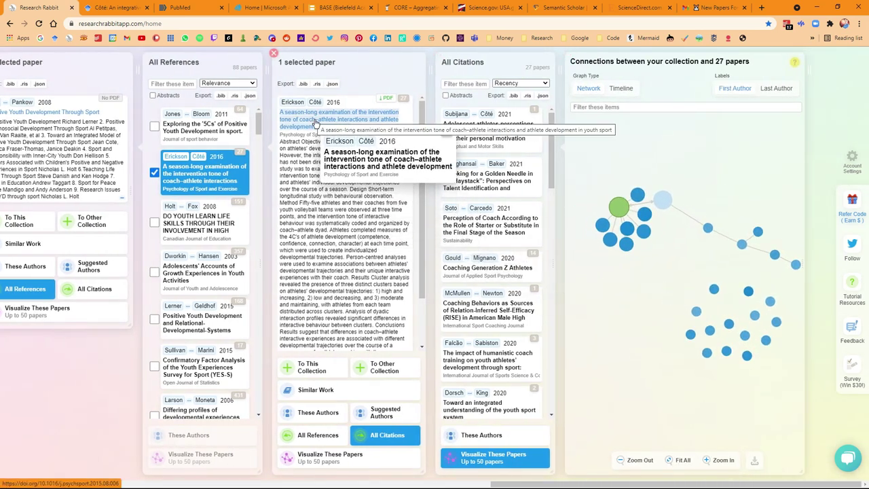
# Display the citing papers as a timeline labelled by first author and open the 2021 paper on adolescent athletes' perceptions of their coaches' leadership
pyautogui.click(620, 89)
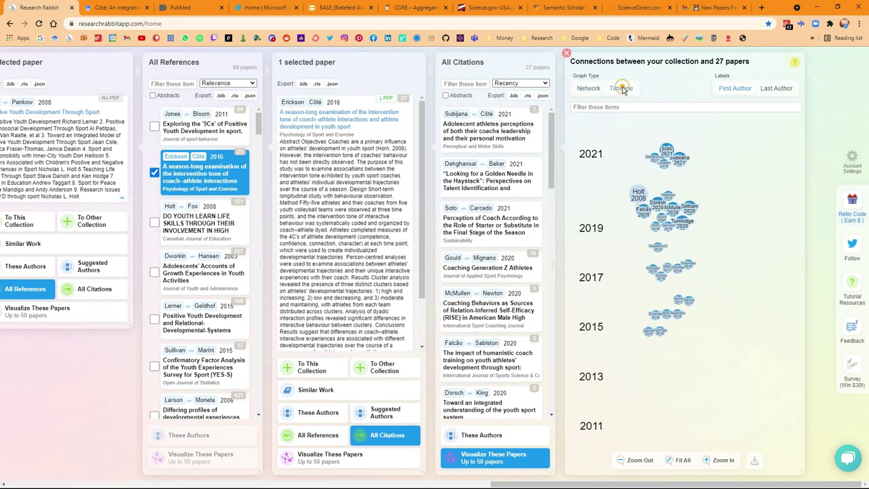
pyautogui.click(776, 88)
pyautogui.moveTo(763, 191); pyautogui.dragTo(691, 200)
pyautogui.click(735, 89)
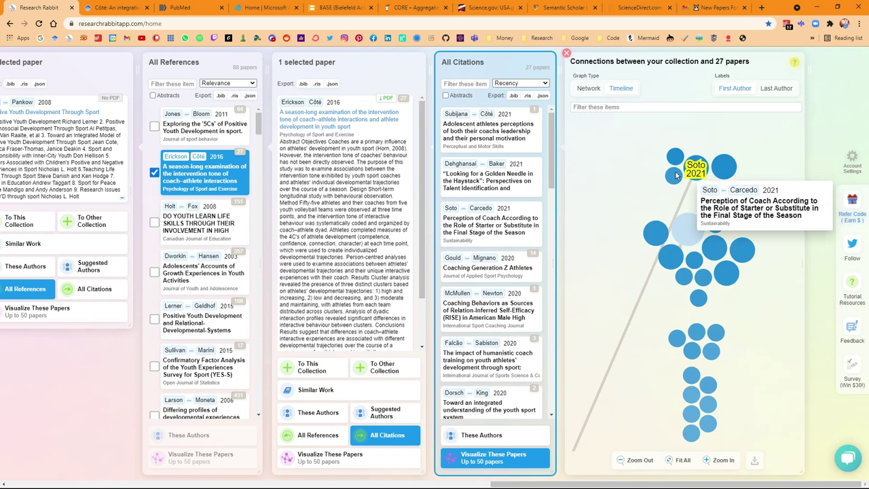
pyautogui.click(704, 174)
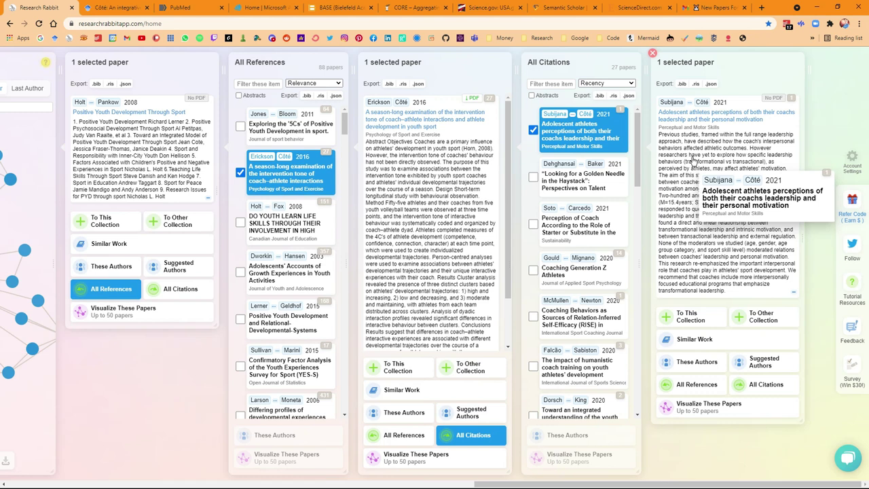
# Add the 2021 paper on adolescent athletes' perceptions of their coaches' leadership to the Sports Coaching collection and return to that collection's paper list
pyautogui.click(683, 321)
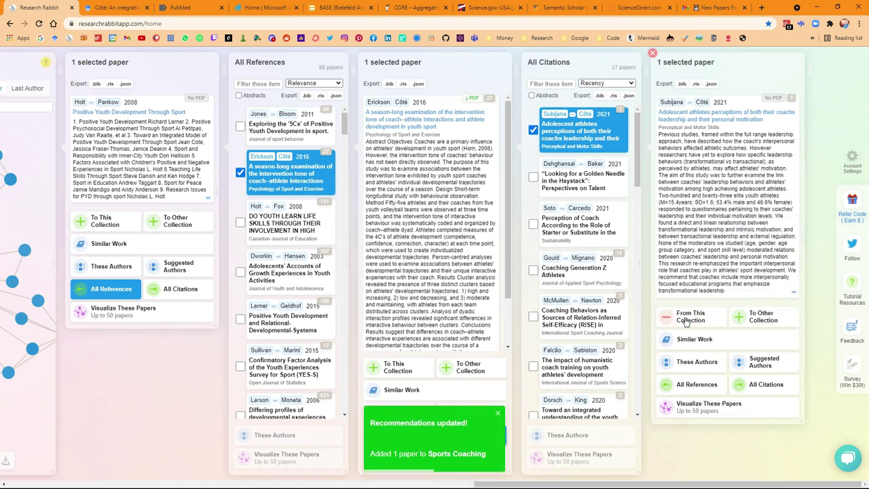
pyautogui.hscroll(-5, 685, 322)
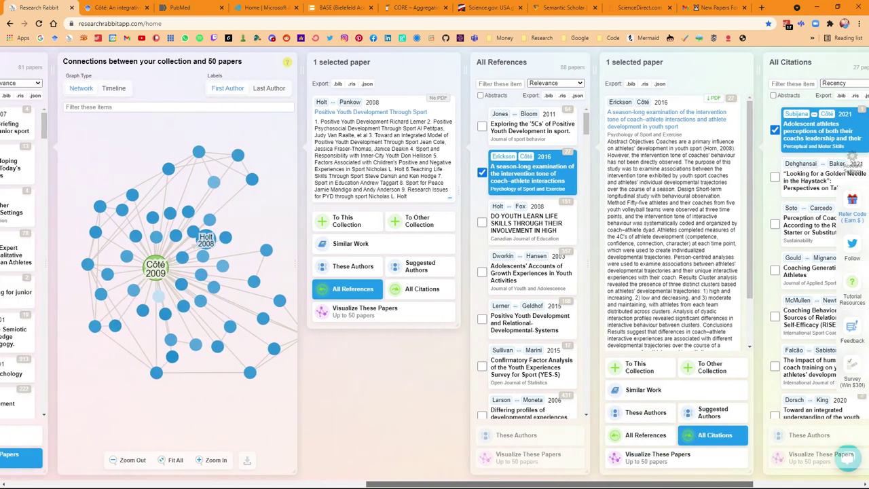
pyautogui.hscroll(-15, 435, 268)
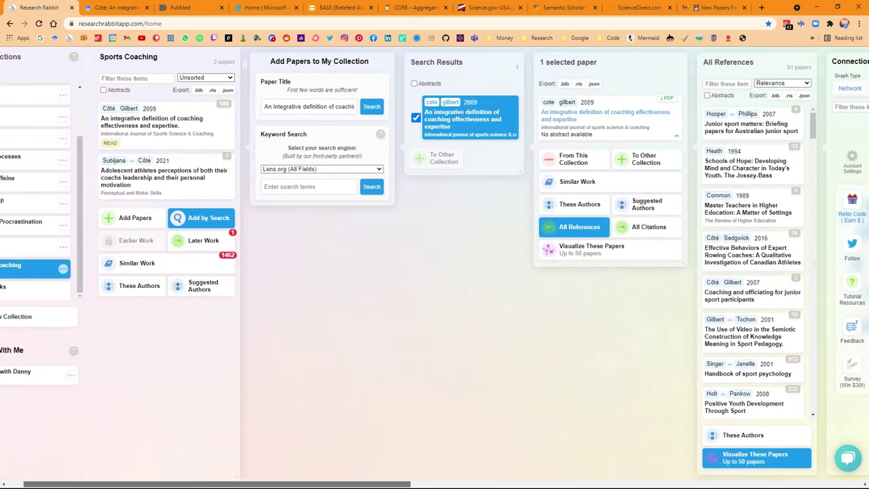
pyautogui.moveTo(181, 175)
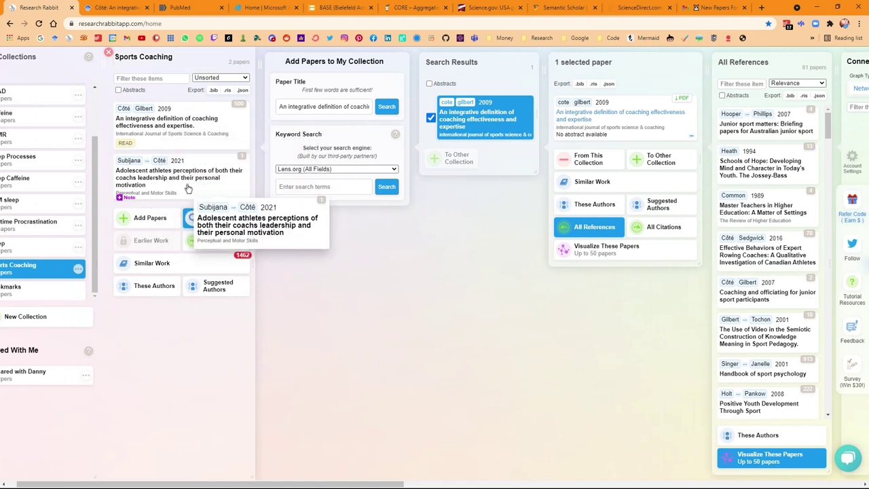
# List similar work for the Sports Coaching collection and add the 2003 paper "The coach–athlete relationship: a motivational model" to it
pyautogui.click(191, 270)
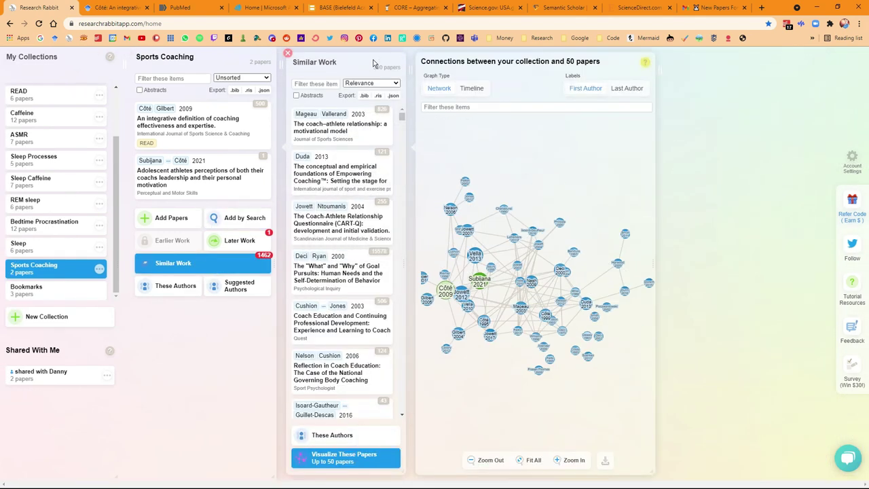
pyautogui.click(339, 127)
pyautogui.click(442, 275)
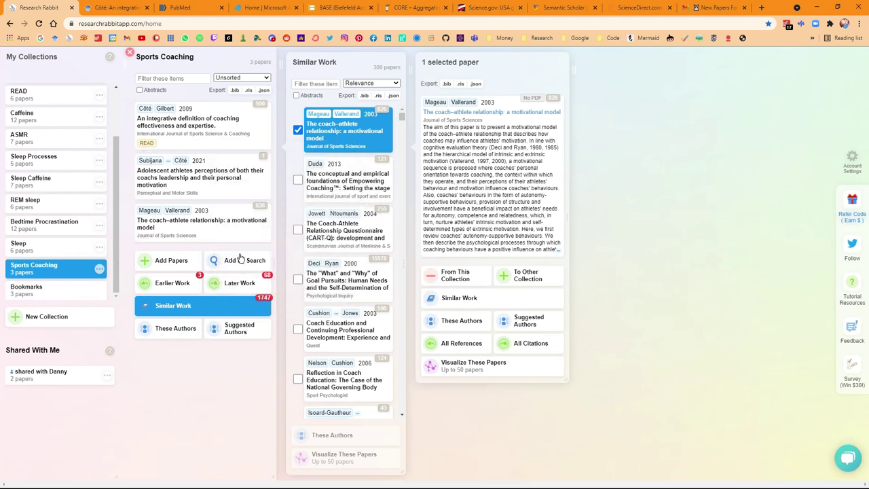
# Display the later work and the earlier work connected to the Sports Coaching collection and examine both network graphs
pyautogui.click(245, 283)
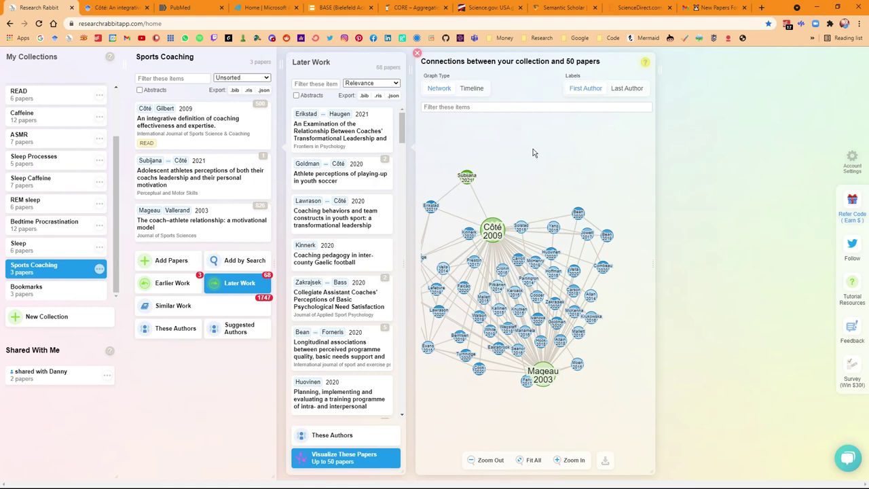
pyautogui.moveTo(532, 152); pyautogui.dragTo(576, 137)
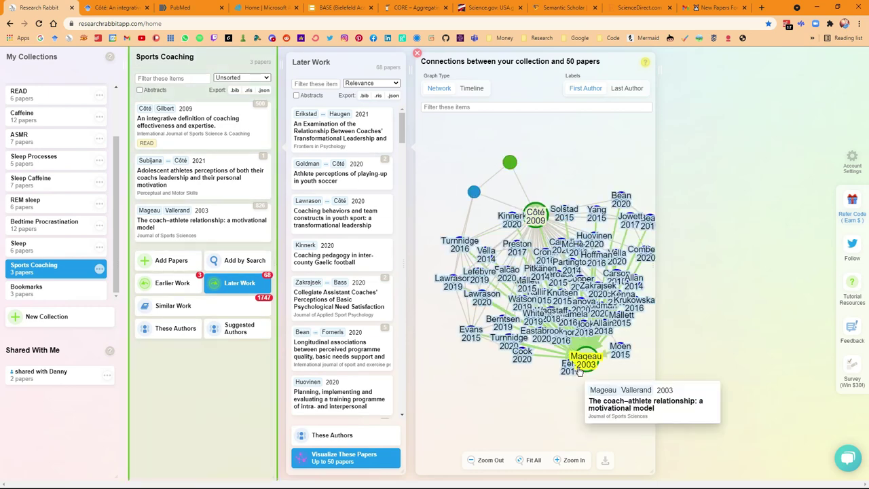
pyautogui.click(172, 283)
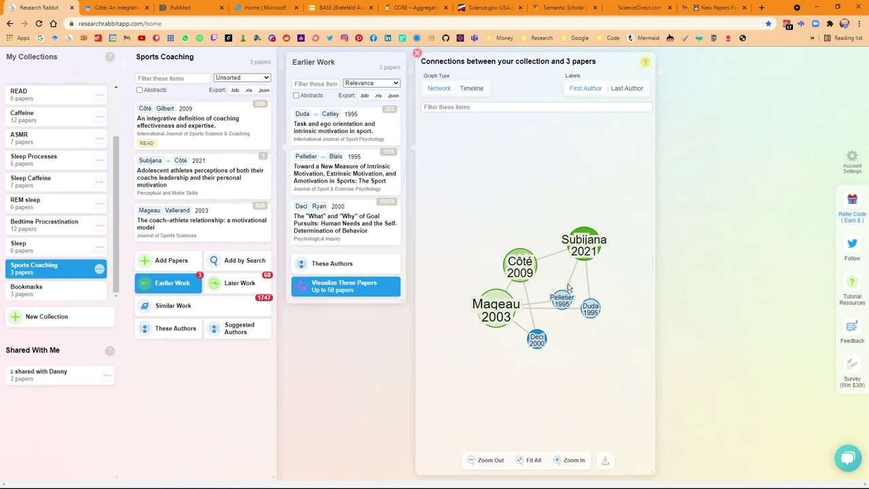
# List all citations of the 2009 paper "An integrative definition of coaching effectiveness and expertise" and look through them
pyautogui.moveTo(180, 125); pyautogui.dragTo(262, 106)
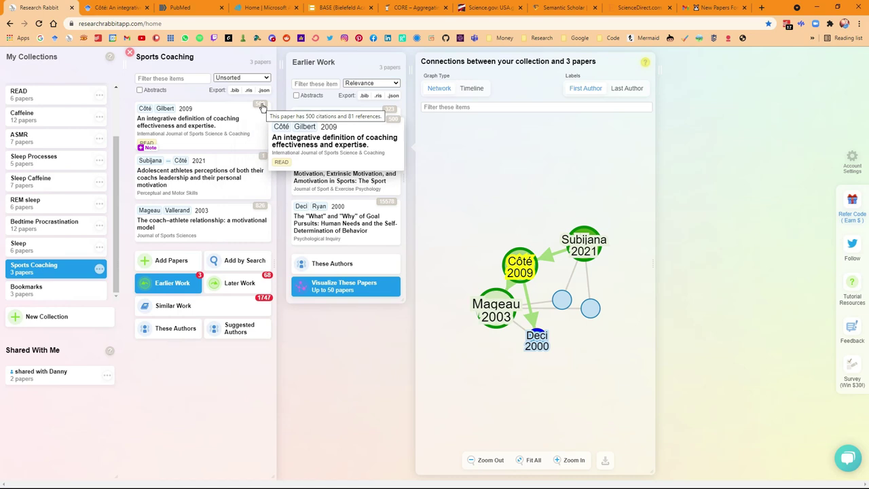
pyautogui.click(262, 106)
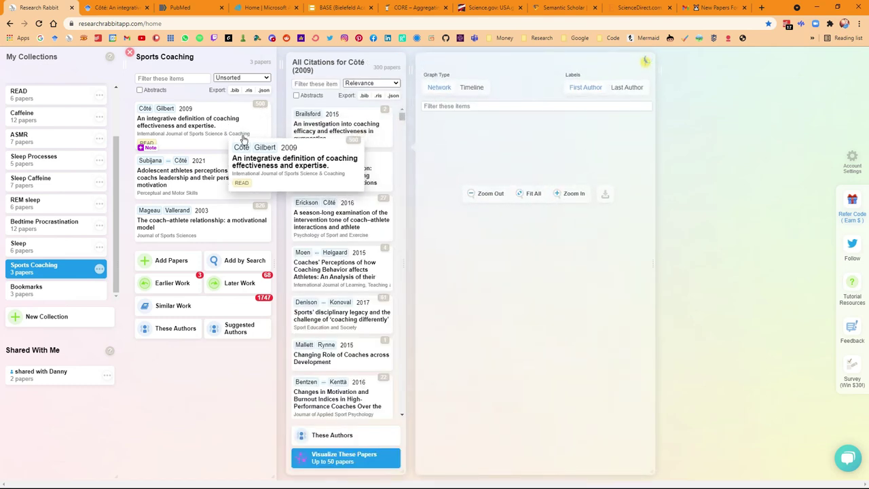
pyautogui.scroll(-15, 392, 167)
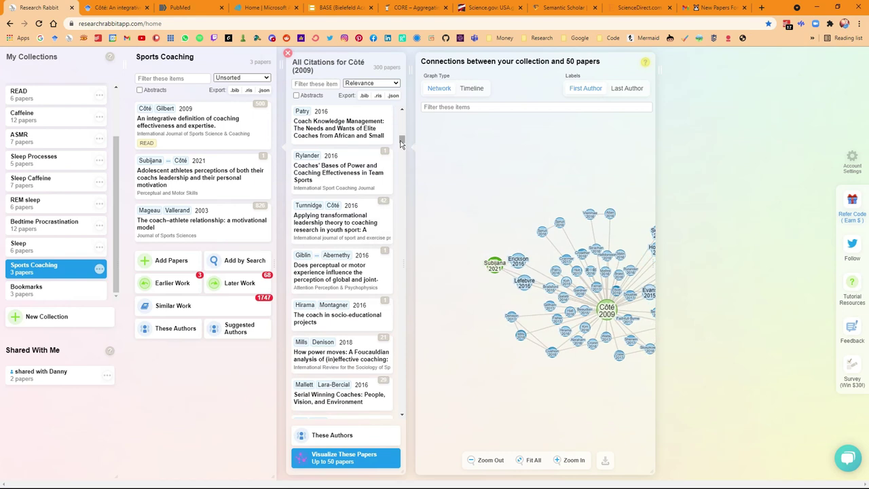
pyautogui.scroll(15, 403, 136)
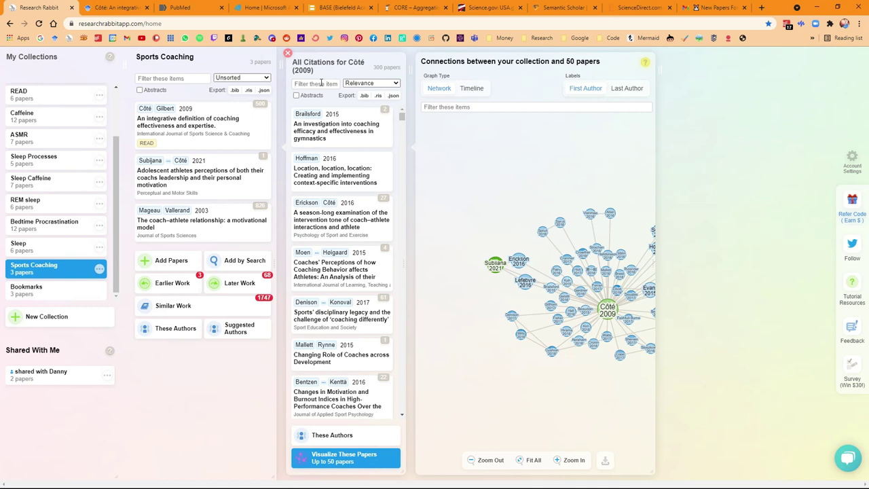
# Open the 2009 coaching effectiveness paper, list its authors and display the published work of the Queen's University author
pyautogui.click(220, 131)
pyautogui.moveTo(220, 130); pyautogui.dragTo(333, 296)
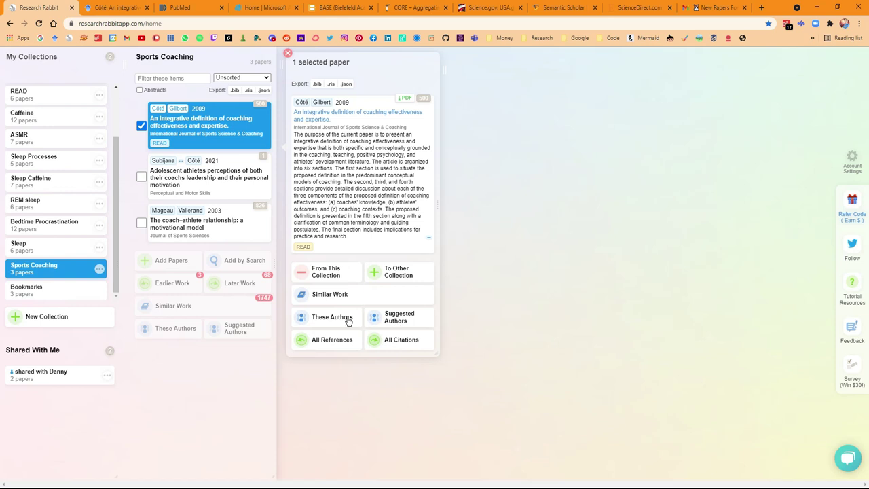
pyautogui.click(348, 321)
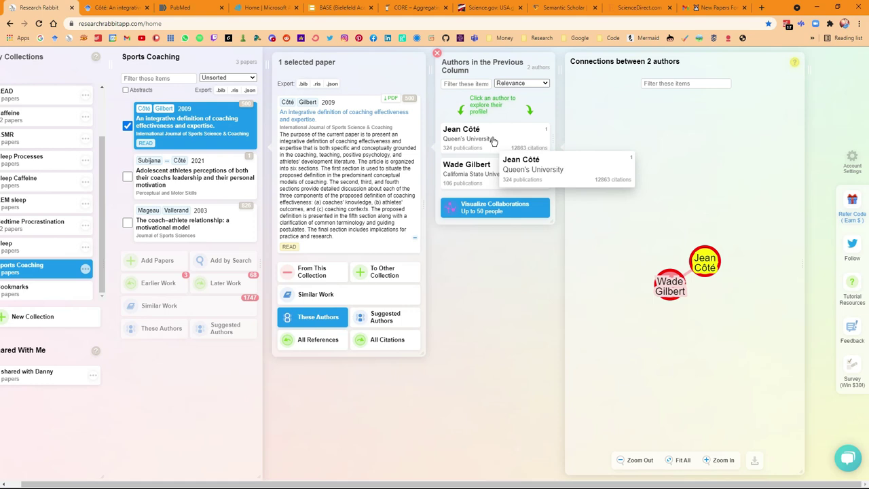
pyautogui.click(494, 141)
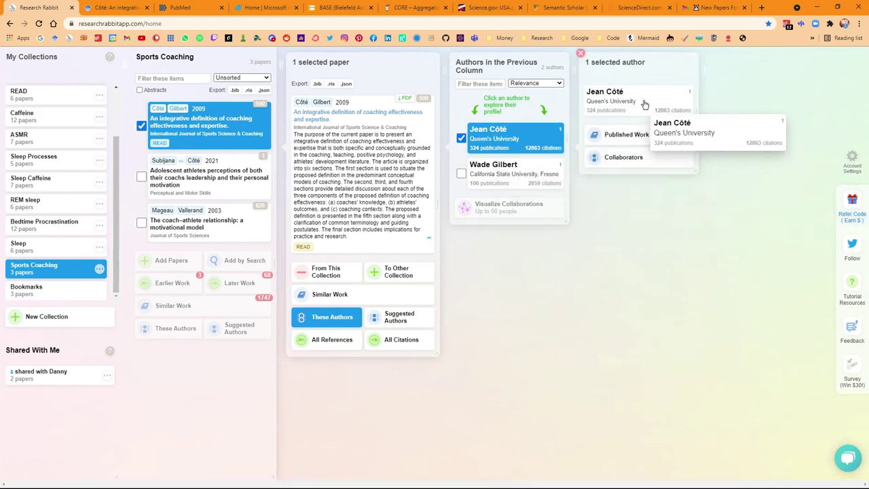
pyautogui.click(638, 138)
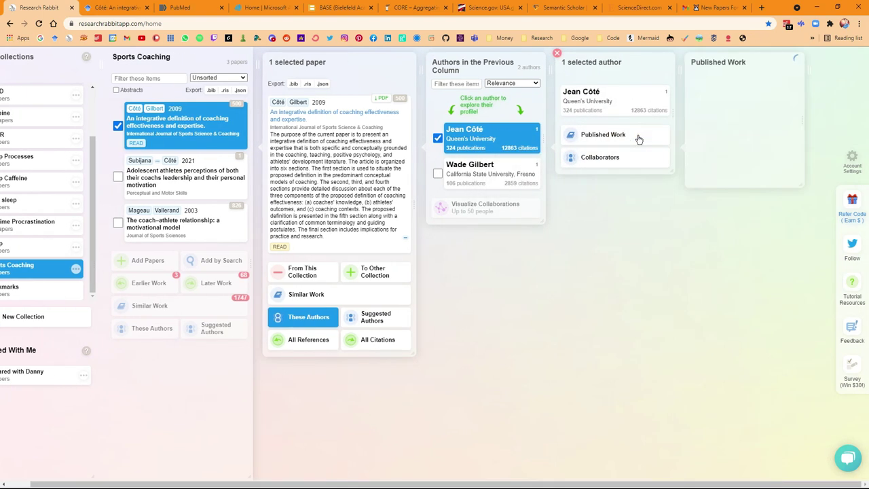
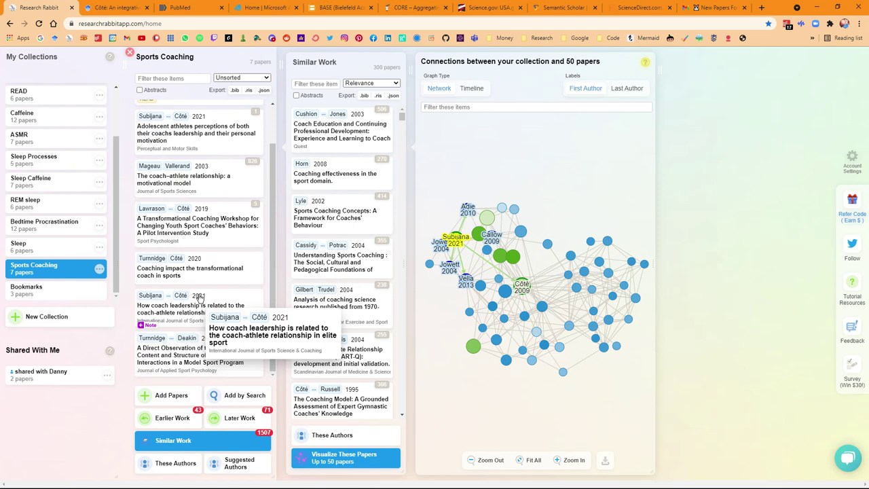
# List the suggested authors for the Sports Coaching collection and examine the list and its collaboration network
pyautogui.click(233, 463)
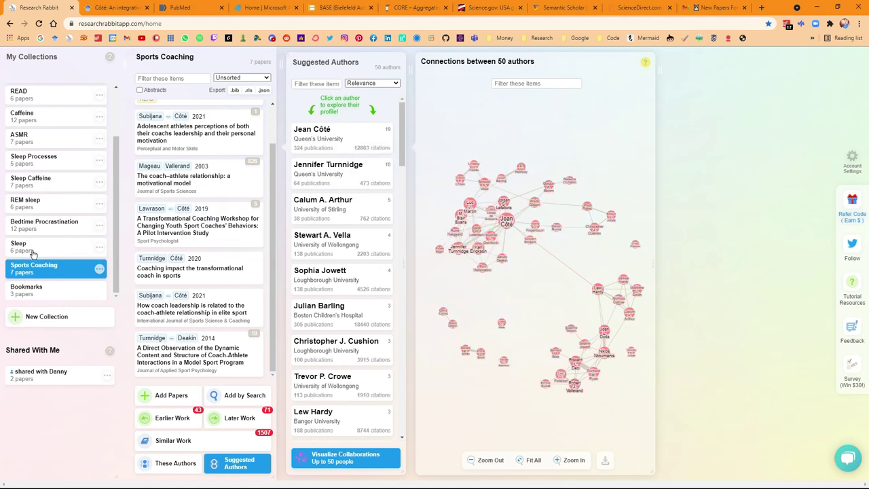
pyautogui.scroll(3, 34, 248)
pyautogui.scroll(-2, 61, 214)
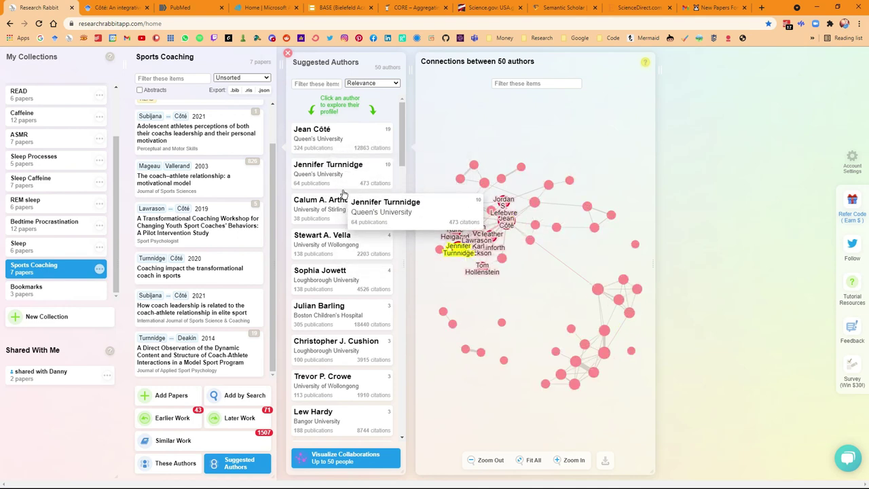
pyautogui.scroll(-10, 349, 204)
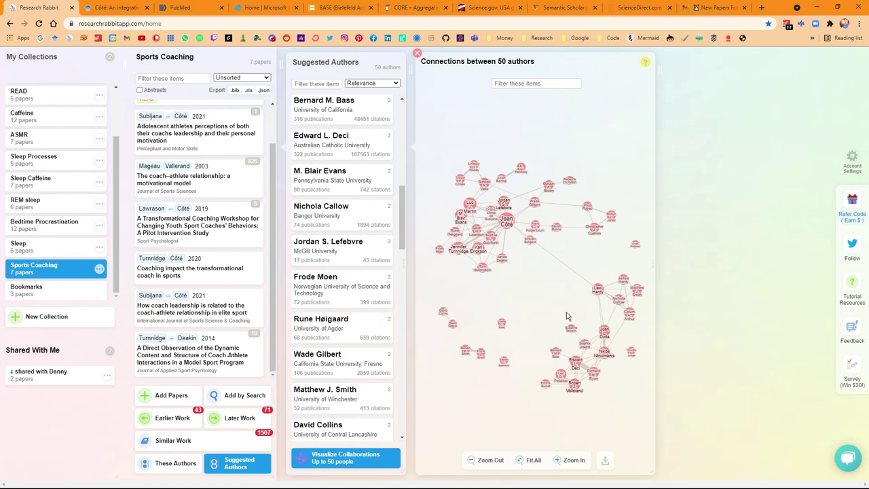
pyautogui.scroll(5, 568, 319)
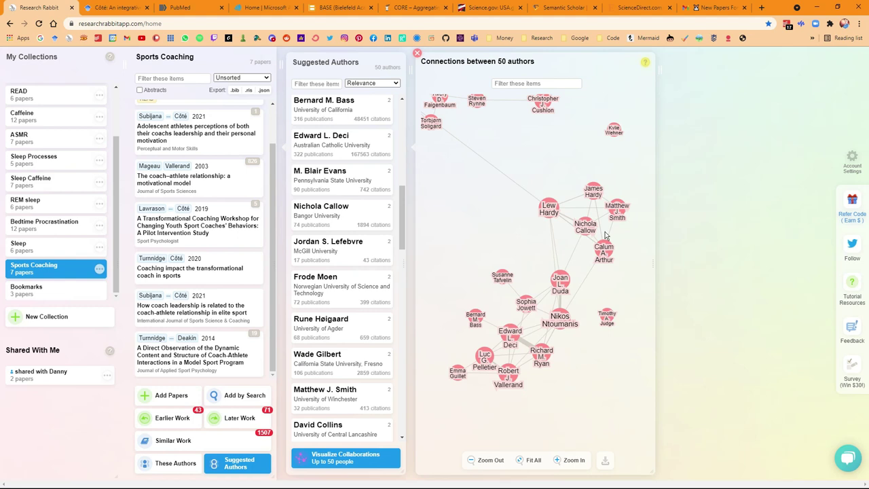
# Select the Bangor University author with 74 publications in the collaboration network, list the author's published work and examine its connections graph
pyautogui.click(584, 224)
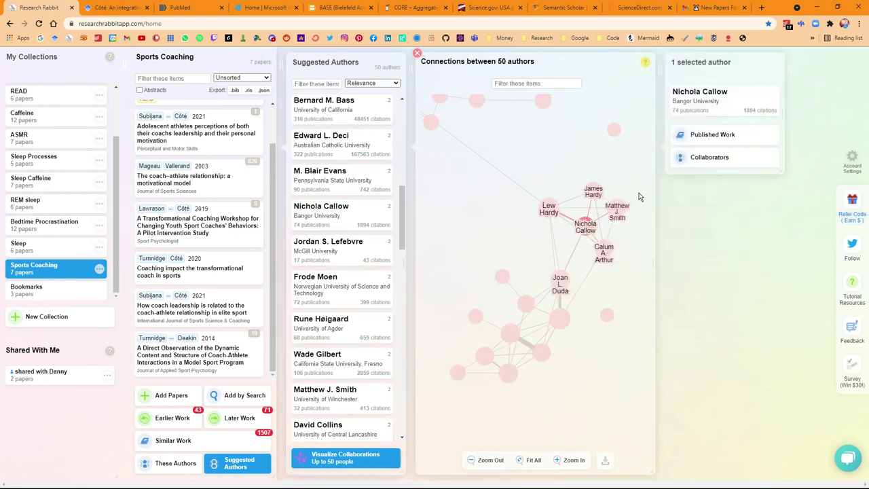
pyautogui.click(722, 133)
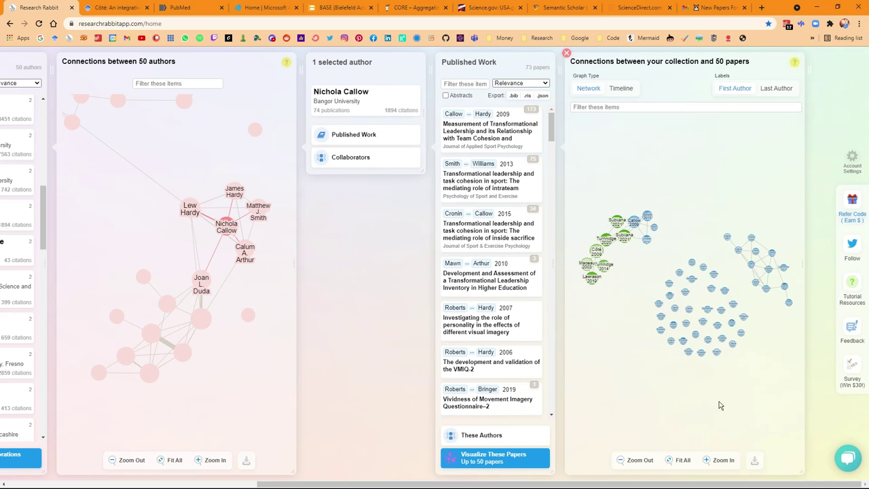
pyautogui.moveTo(706, 310)
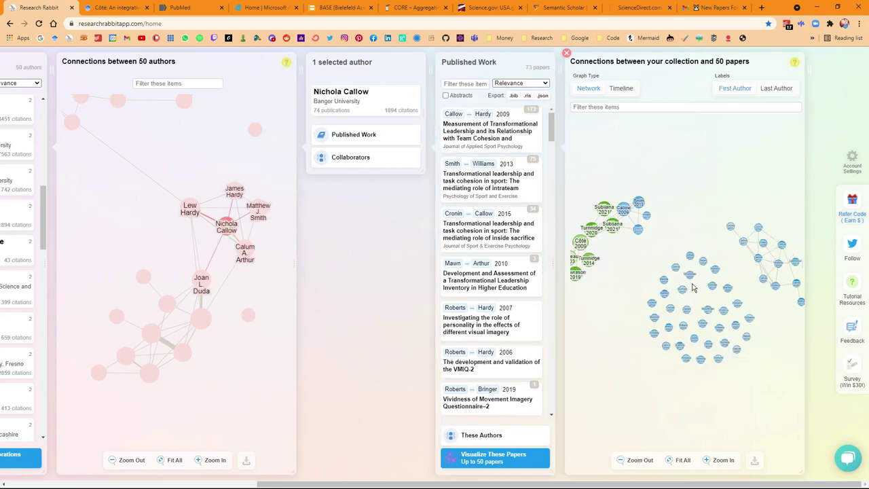
pyautogui.scroll(2, 707, 312)
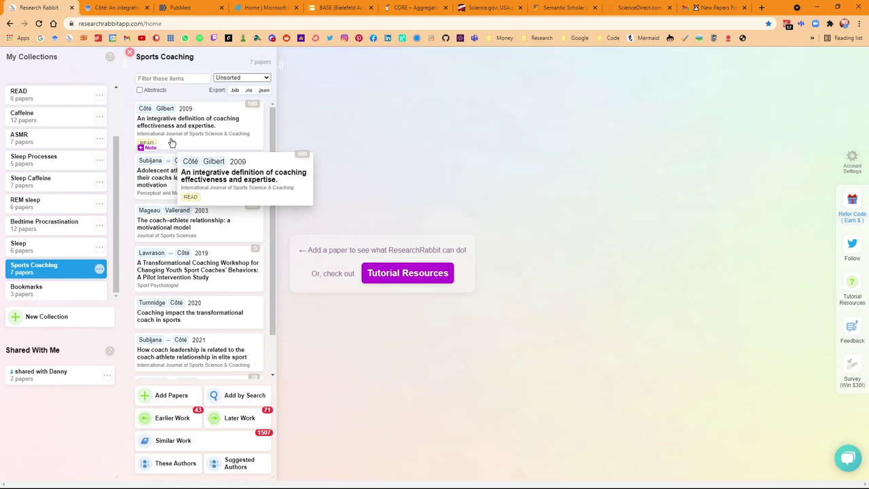
# Open the READ collection, look through its papers and view the details of the 2008 paper "How to assess circadian rhythm in humans"
pyautogui.scroll(1, 72, 136)
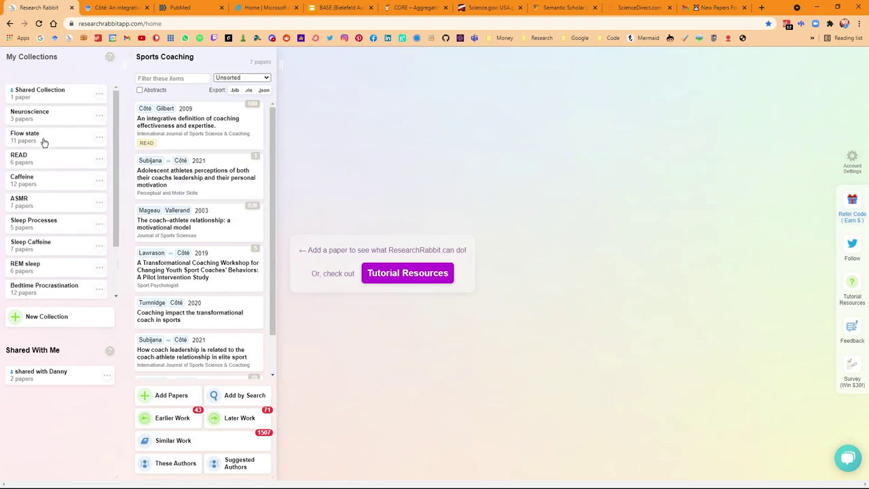
pyautogui.click(48, 162)
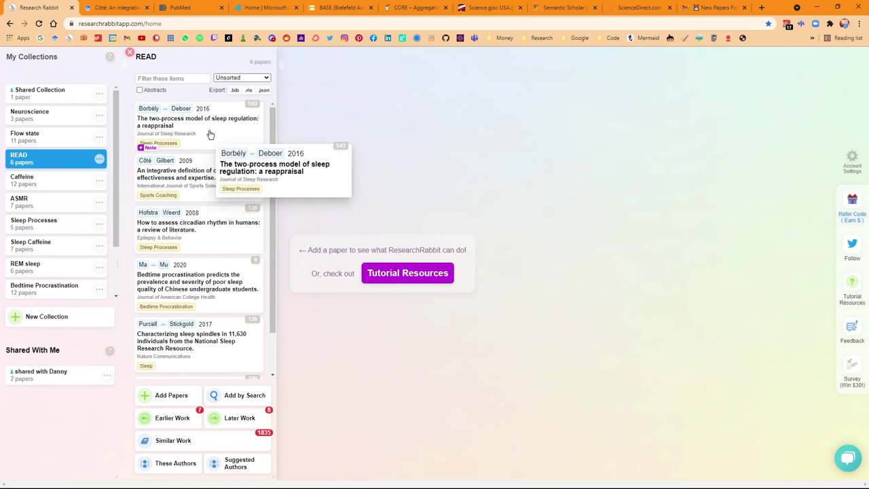
pyautogui.scroll(-1, 218, 228)
pyautogui.scroll(-1, 219, 229)
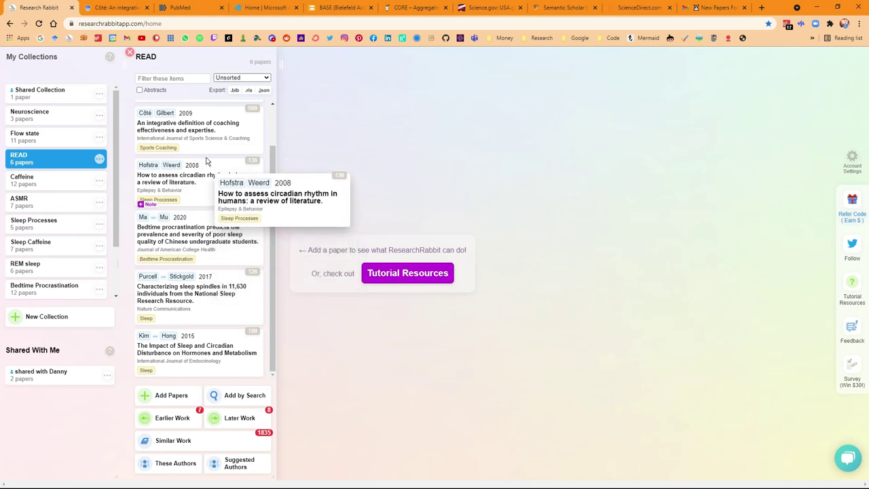
pyautogui.click(205, 195)
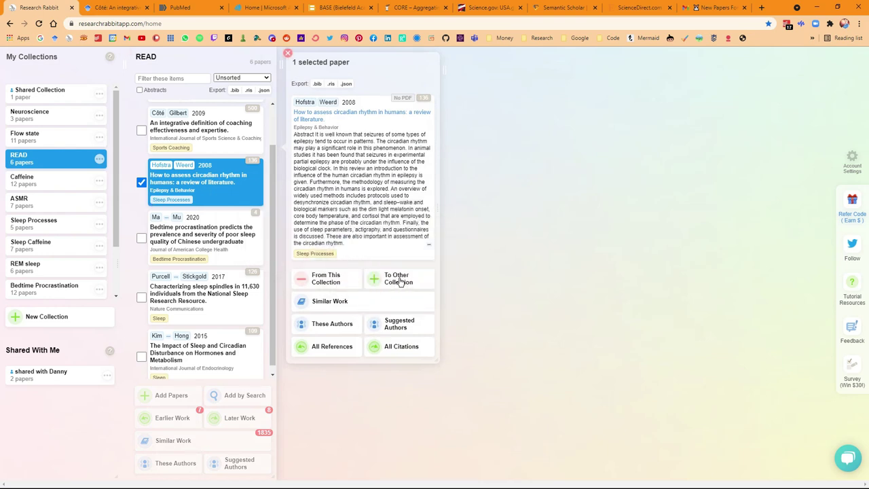
pyautogui.click(195, 181)
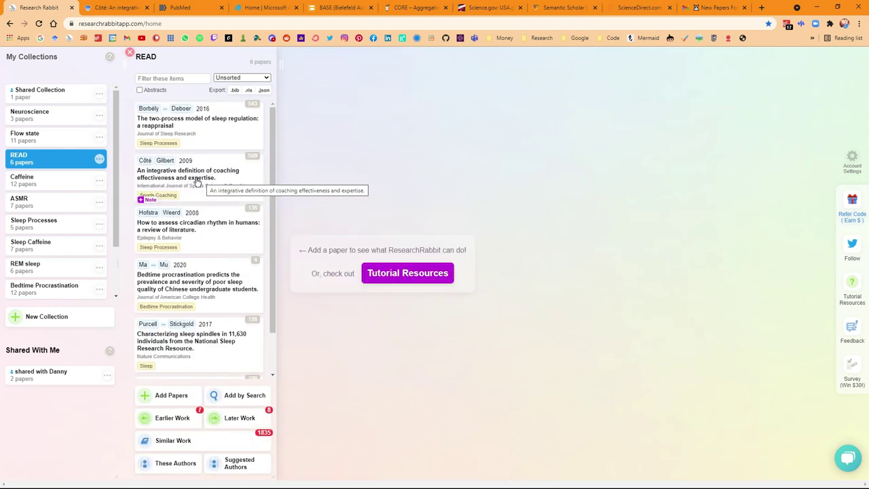
# Add the note "something" to the 2009 paper "An integrative definition of coaching effectiveness and expertise" in the READ collection
pyautogui.click(150, 200)
pyautogui.write('Something')
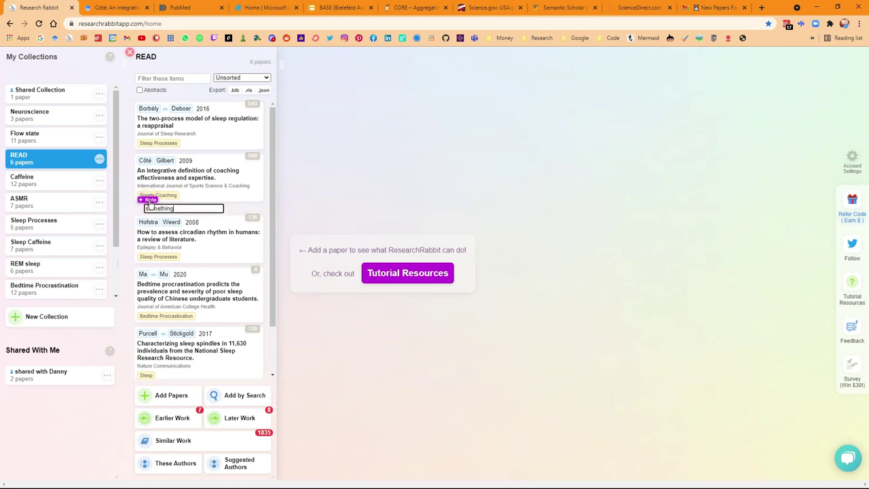
pyautogui.press('Return')
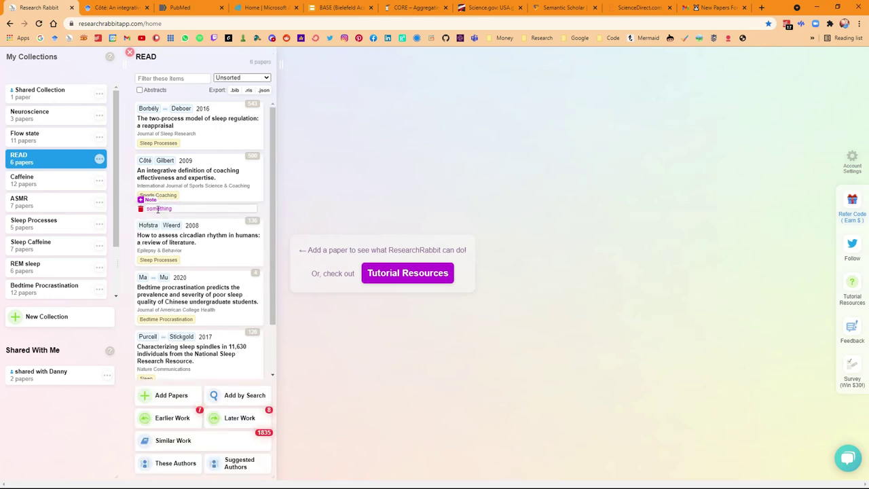
pyautogui.moveTo(171, 265); pyautogui.dragTo(174, 264)
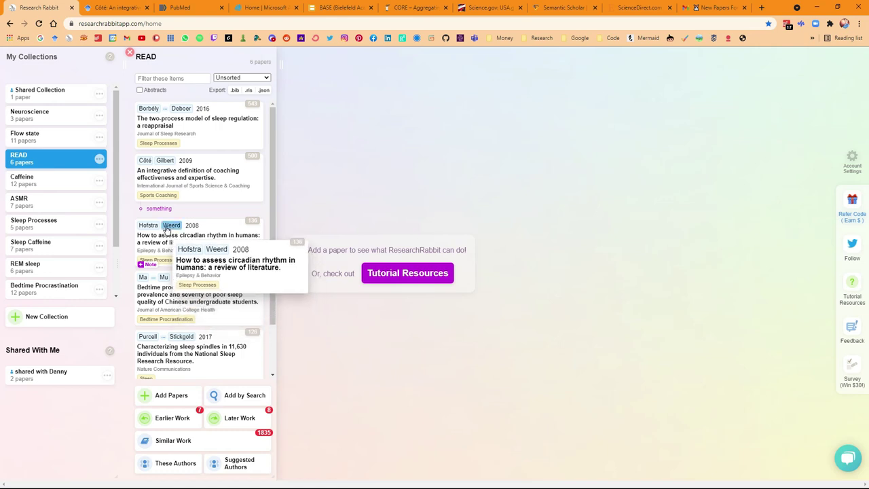
pyautogui.moveTo(190, 181)
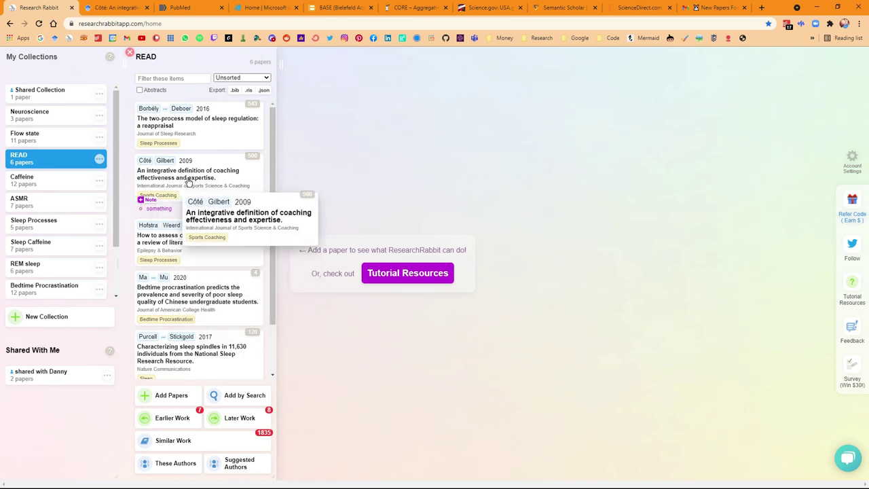
# Delete the note "something" from the 2009 coaching effectiveness paper and look through the remaining papers in the READ collection
pyautogui.click(141, 209)
pyautogui.click(478, 76)
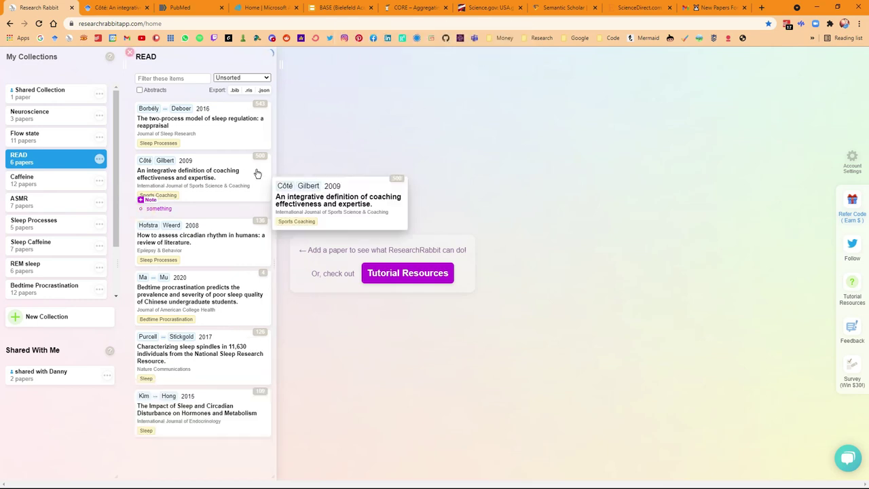
pyautogui.moveTo(187, 310)
pyautogui.scroll(-2, 188, 310)
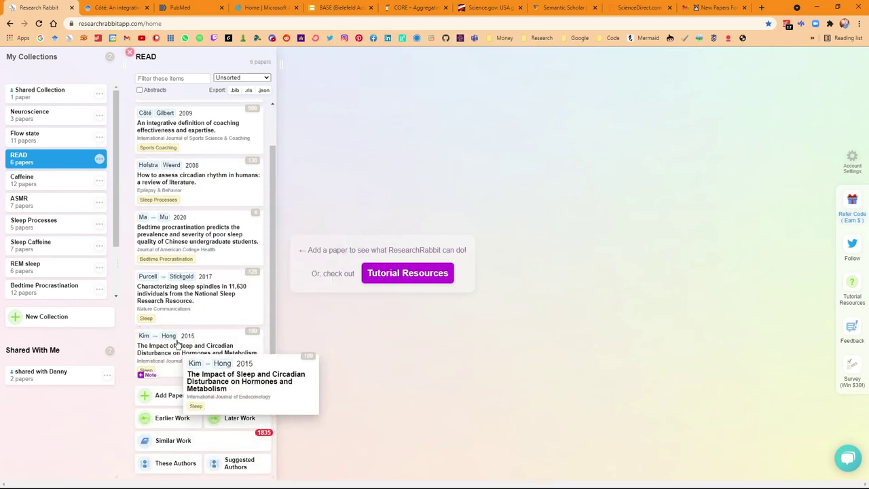
pyautogui.scroll(1, 210, 261)
pyautogui.scroll(1, 217, 240)
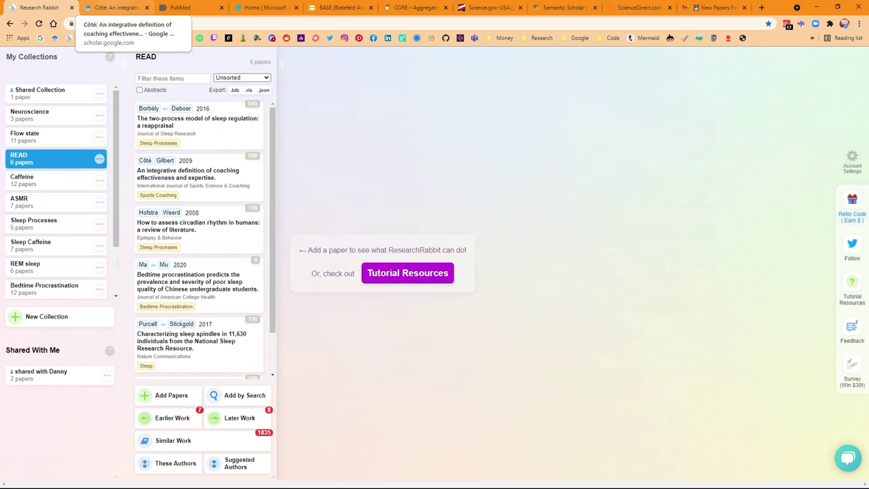
pyautogui.moveTo(198, 193); pyautogui.dragTo(207, 180)
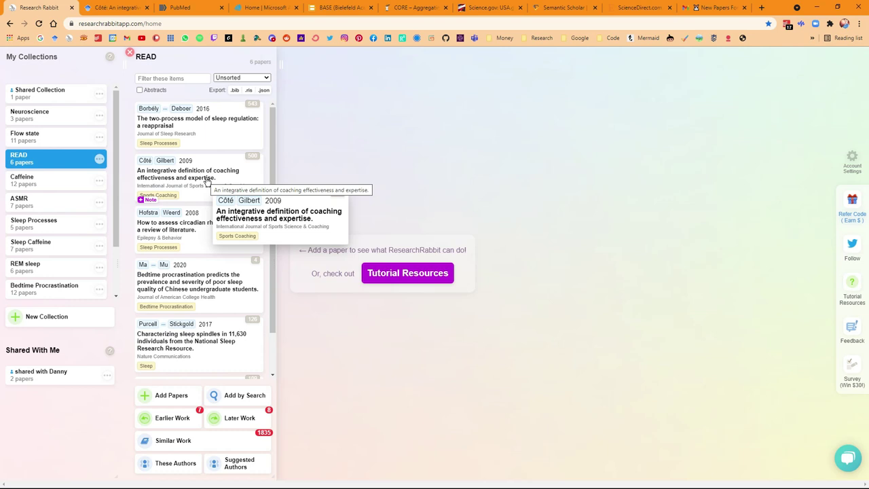
# Open the Shared Collection, review its collaborator settings and available permission levels, and close the settings without changing them
pyautogui.click(60, 100)
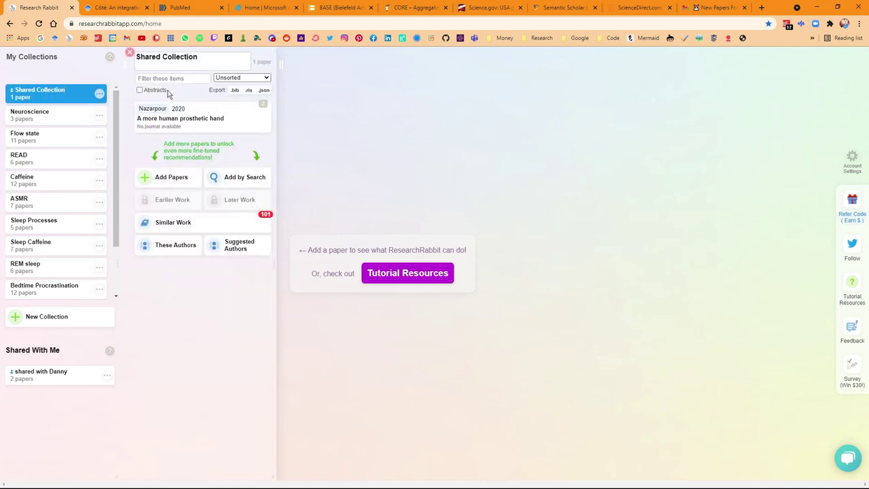
pyautogui.moveTo(194, 121)
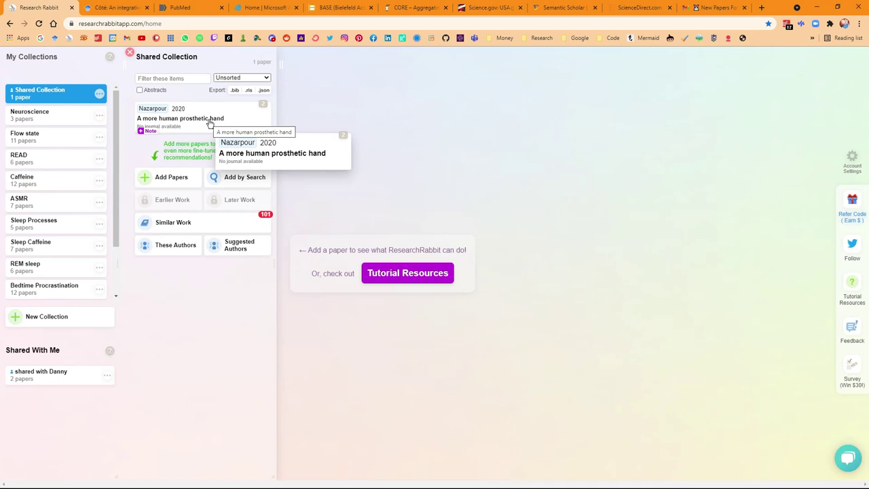
pyautogui.moveTo(210, 124); pyautogui.dragTo(190, 227)
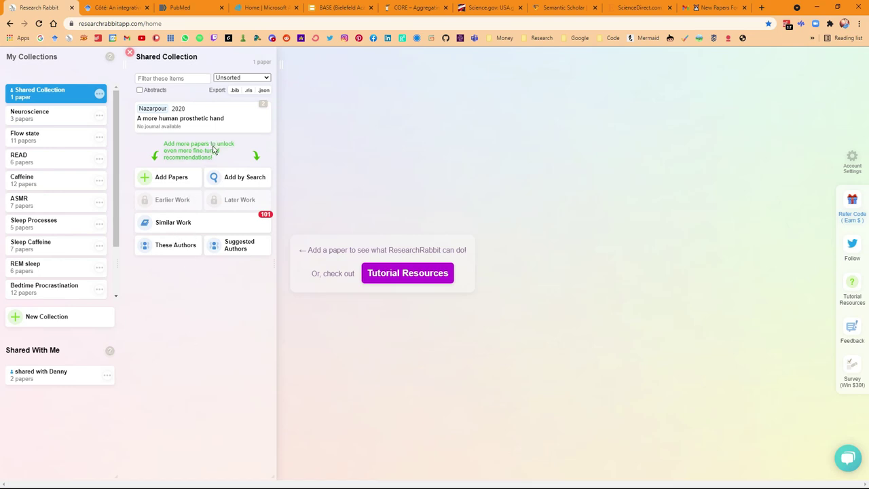
pyautogui.click(100, 94)
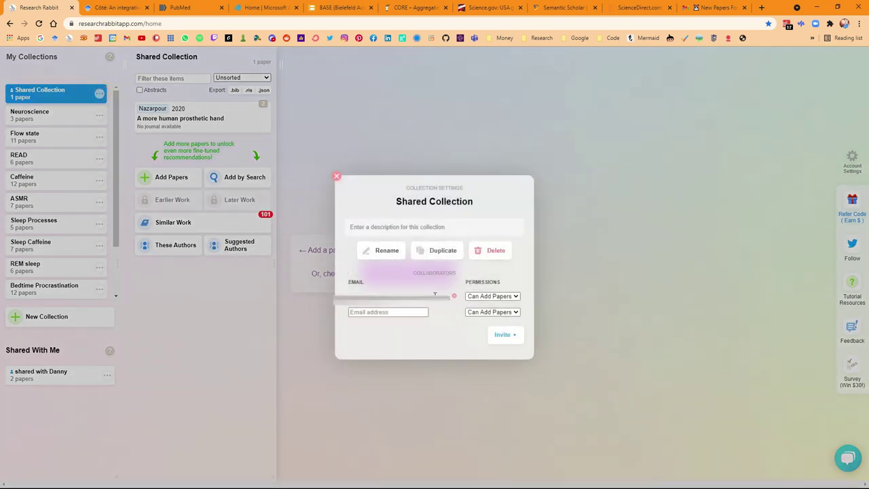
pyautogui.click(514, 296)
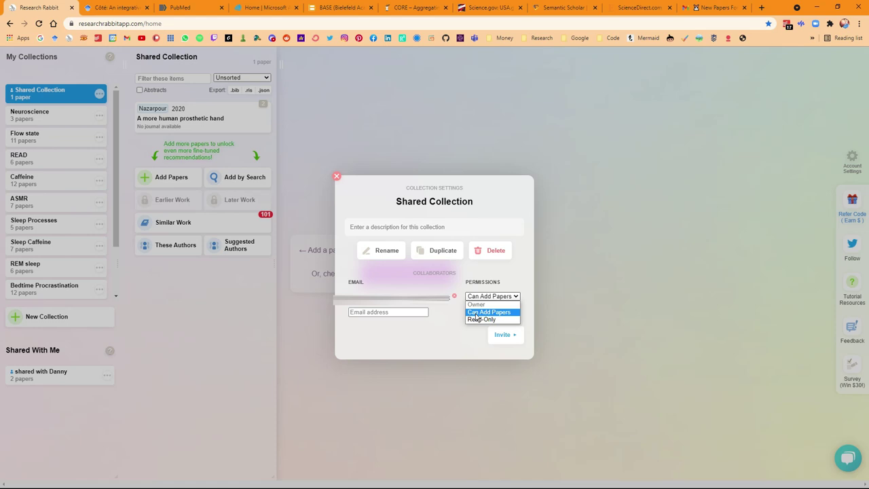
pyautogui.click(445, 337)
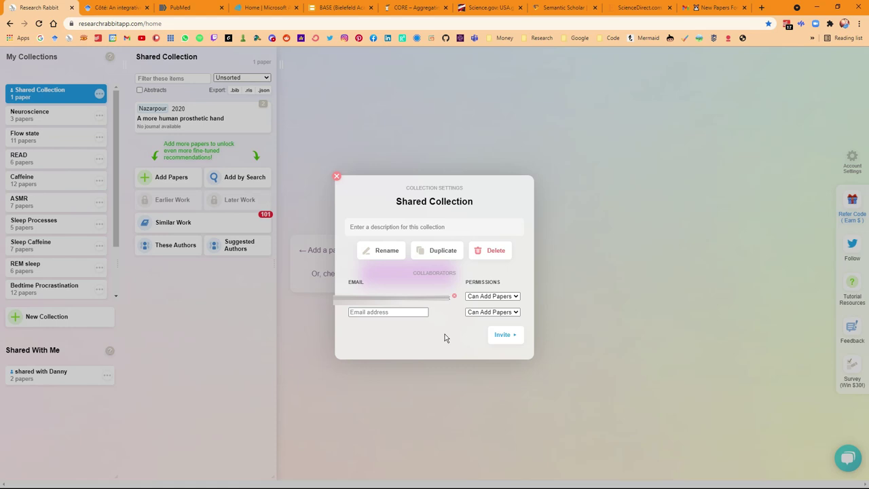
pyautogui.click(337, 178)
# Open the collection under Shared With Me and view the details of the 1999 paper "A theory of fairness, competition and cooperation"
pyautogui.click(61, 374)
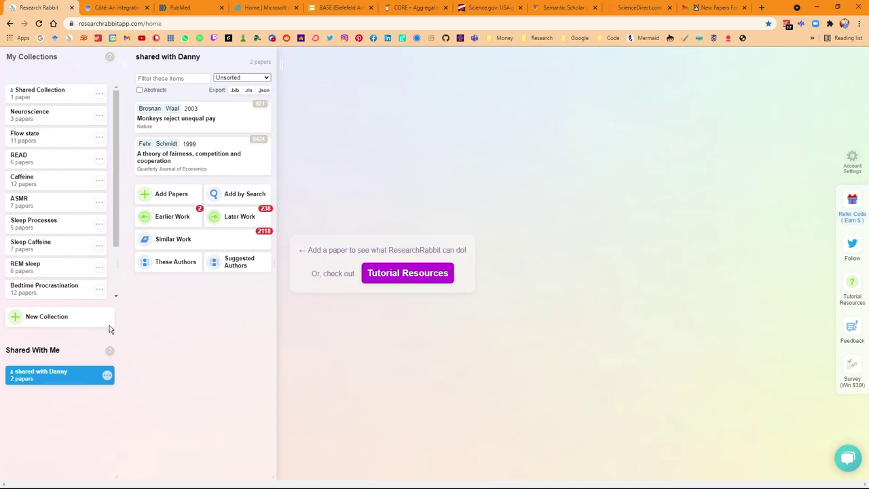
pyautogui.moveTo(142, 144); pyautogui.dragTo(133, 78)
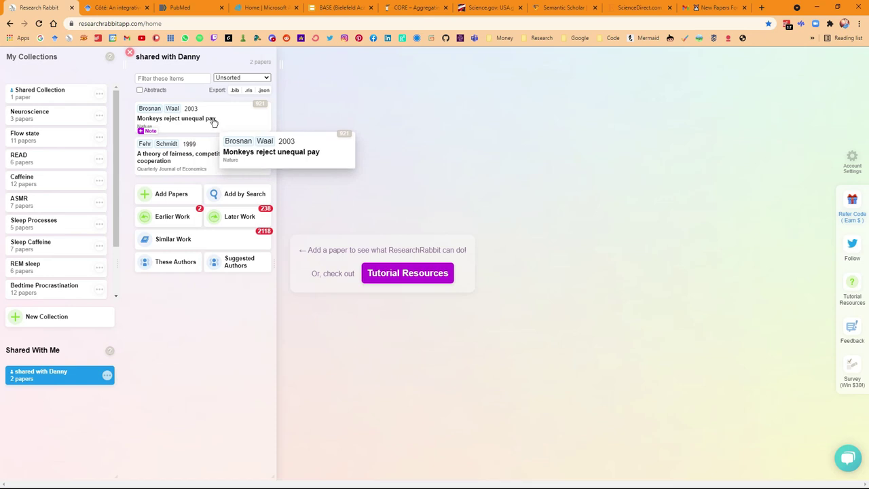
pyautogui.click(208, 161)
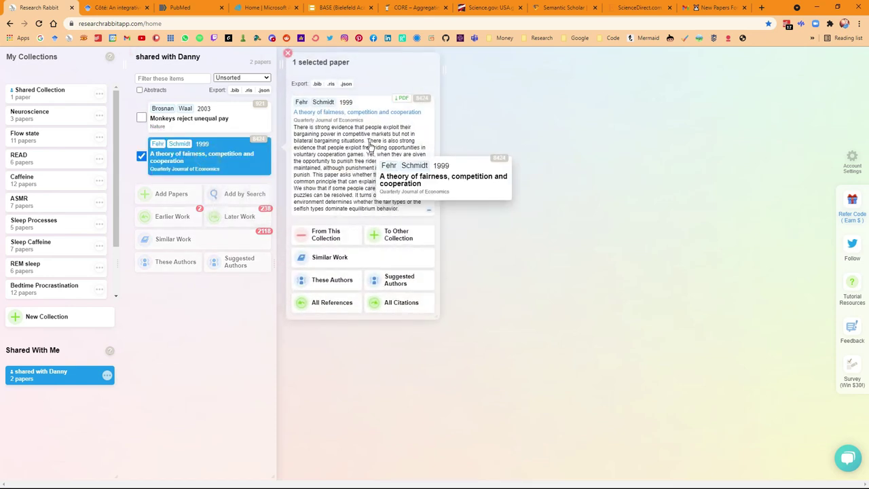
# From the Neuroscience collection, open the 2014 paper "Cognitive impairment in depression" on PubMed and follow its full-text link to Cambridge Core
pyautogui.click(54, 113)
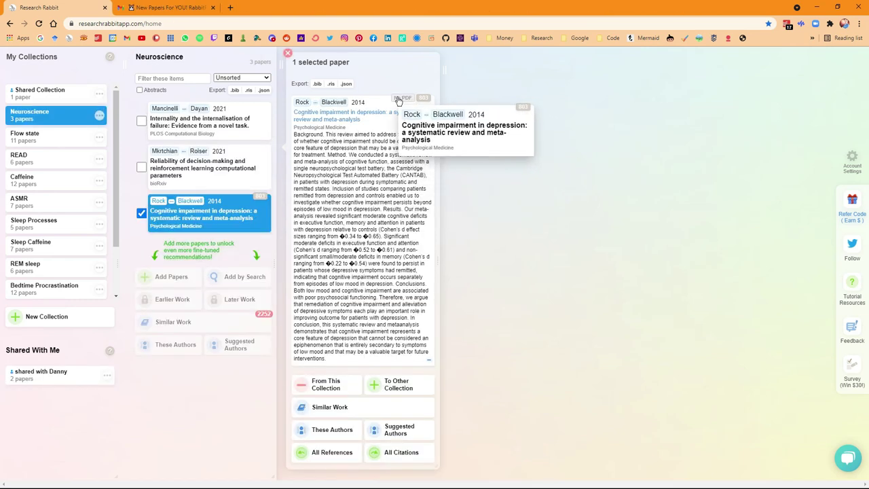
pyautogui.click(375, 113)
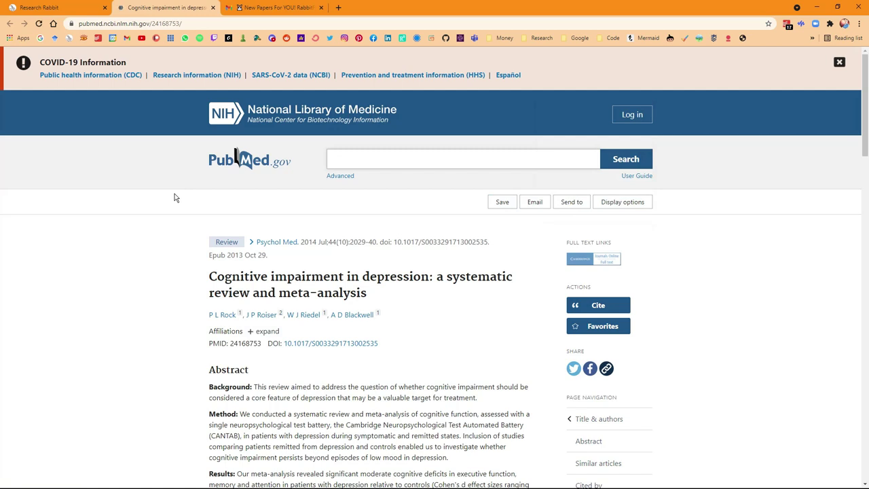
pyautogui.scroll(-3, 177, 197)
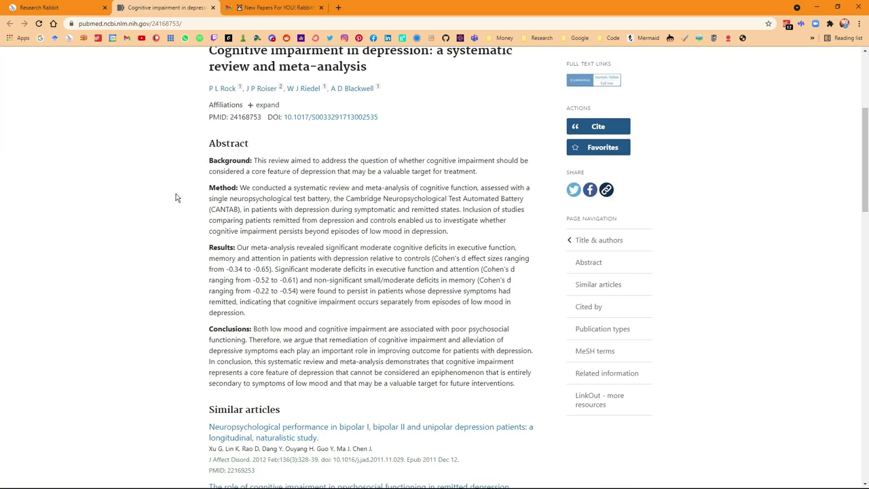
pyautogui.click(600, 81)
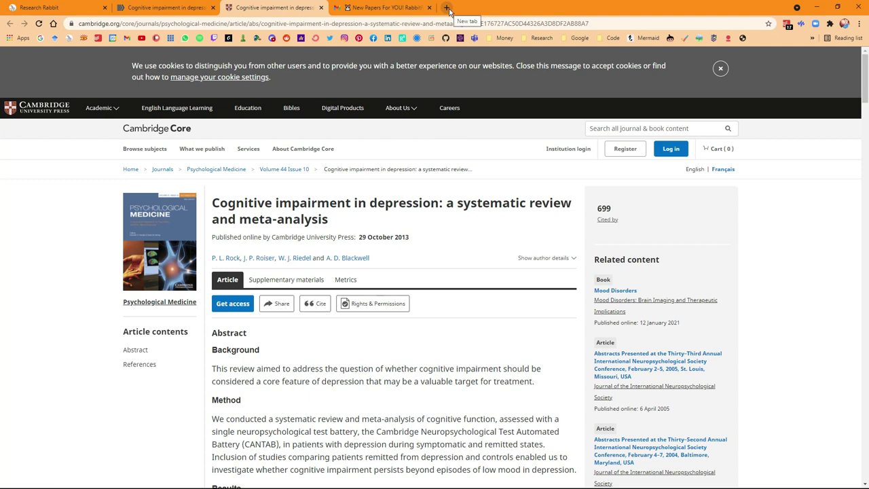
pyautogui.scroll(-6, 407, 258)
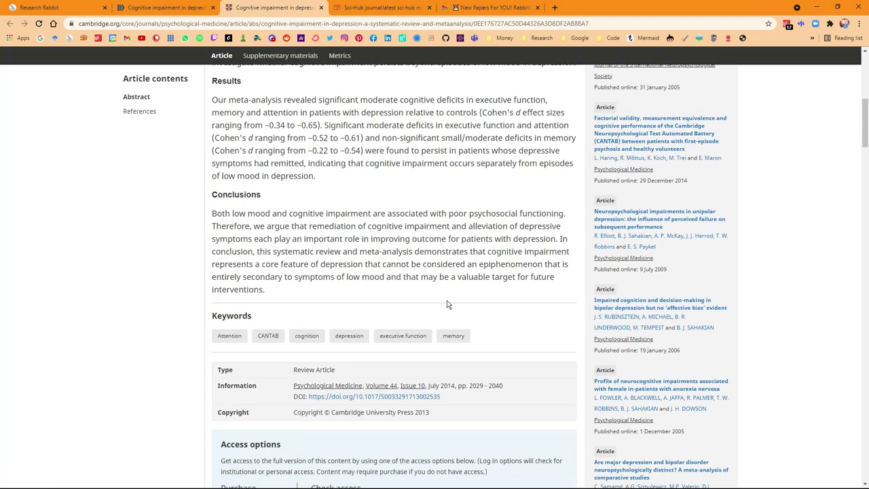
pyautogui.moveTo(450, 399); pyautogui.dragTo(309, 397)
pyautogui.hotkey('ctrl', 'c')
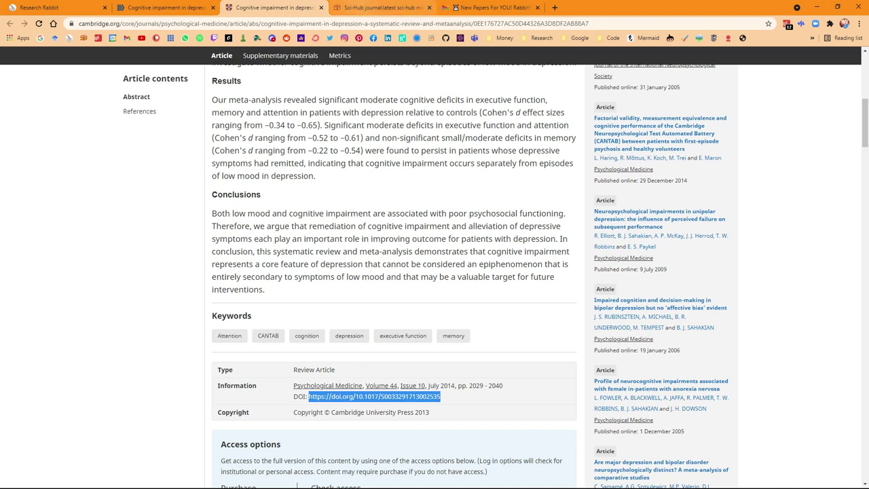
pyautogui.hotkey('ctrl', 'Tab')
pyautogui.click(460, 315)
pyautogui.hotkey('ctrl', 'v')
pyautogui.press('Return')
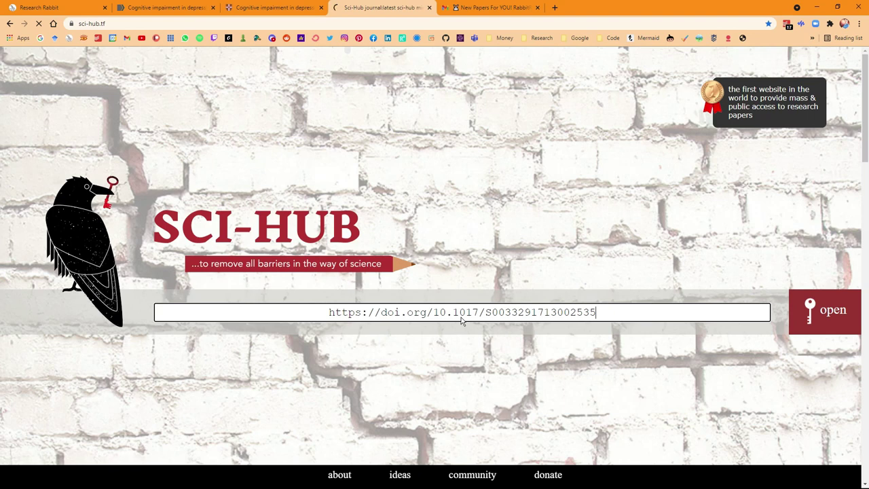
# Browse the paper's PDF from its last pages back to page 5 and return to the Cambridge Core article page
pyautogui.scroll(-3, 407, 239)
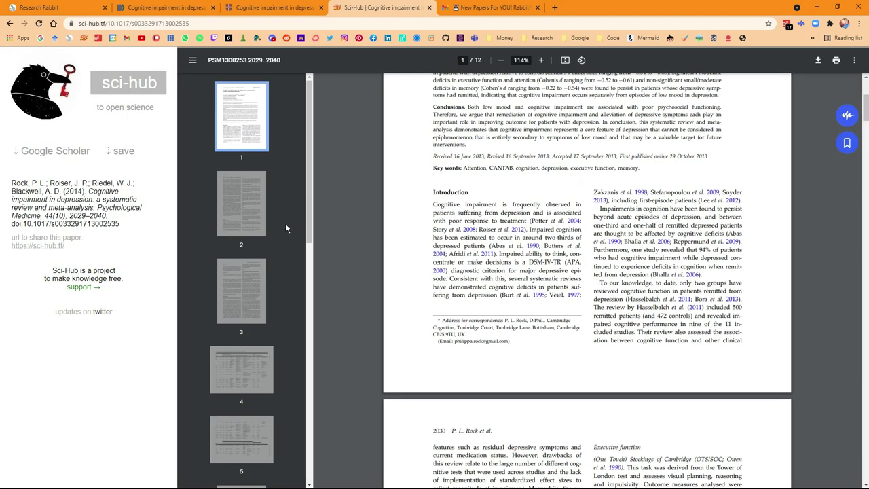
pyautogui.scroll(-10, 286, 229)
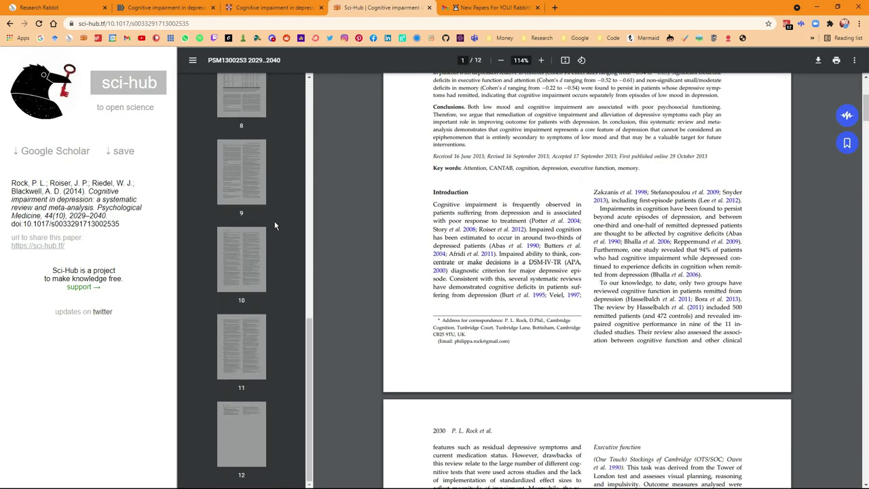
pyautogui.click(234, 363)
pyautogui.click(256, 275)
pyautogui.scroll(2, 256, 278)
pyautogui.click(256, 278)
pyautogui.scroll(2, 255, 278)
pyautogui.click(256, 279)
pyautogui.scroll(3, 256, 278)
pyautogui.click(256, 278)
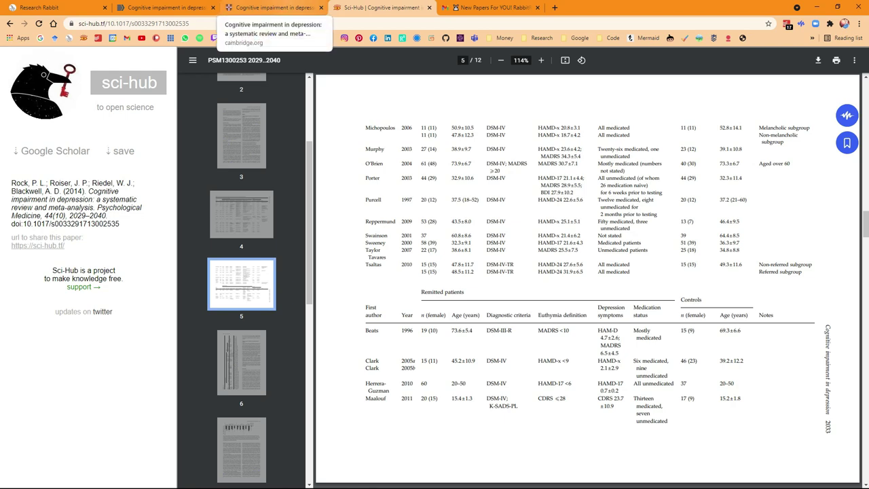
pyautogui.click(271, 8)
pyautogui.scroll(5, 376, 234)
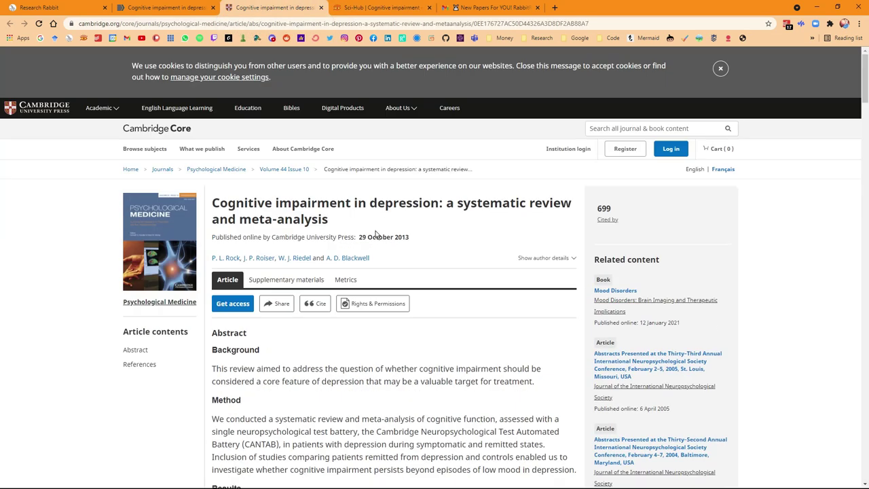